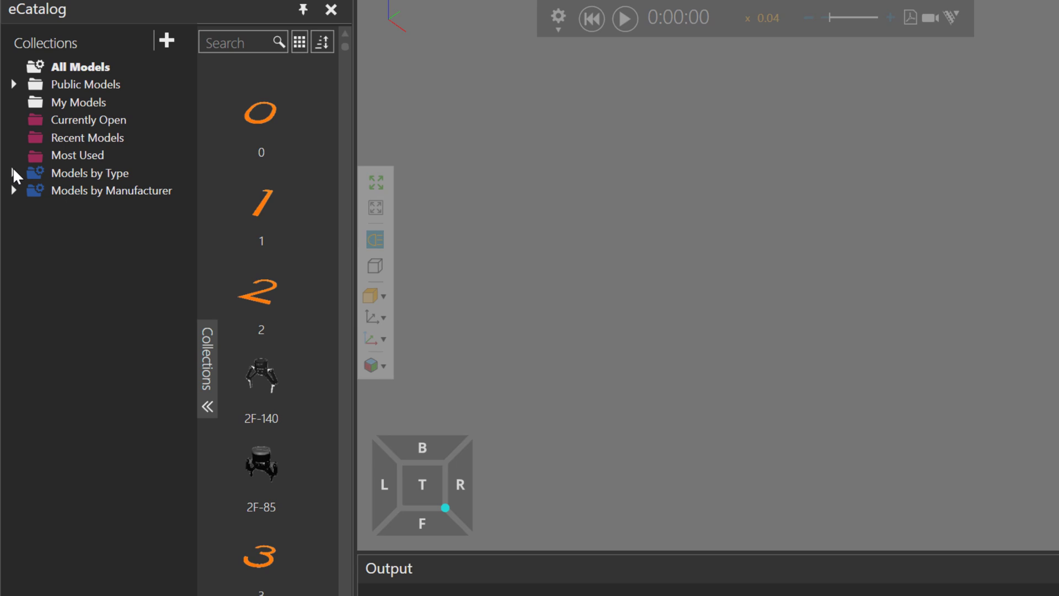
Place a Cycle Time Calculator from the Misc models into the empty layout and fit the view
left_click(9, 202)
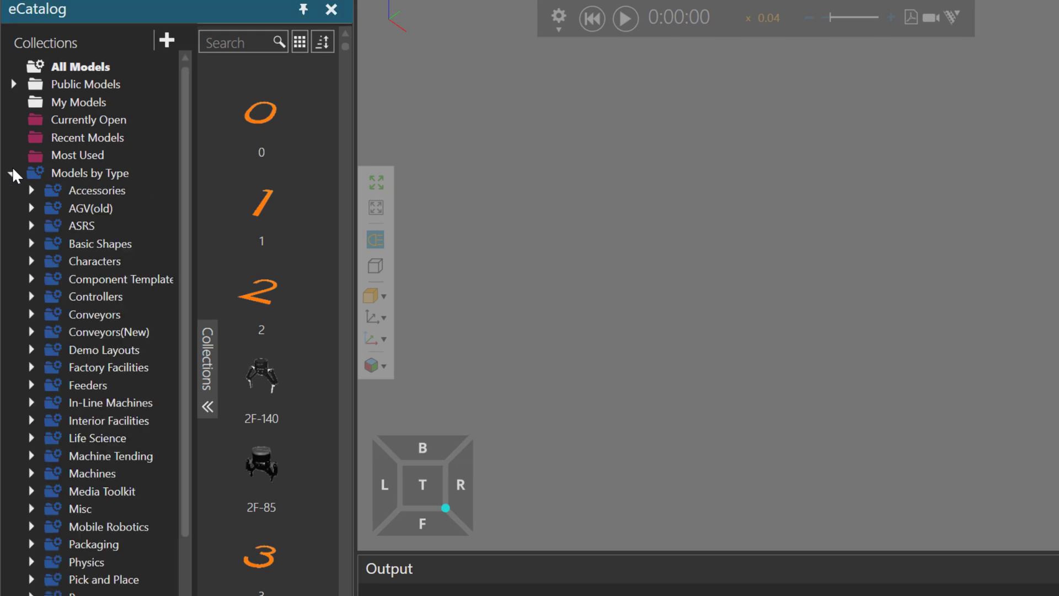
left_click(85, 508)
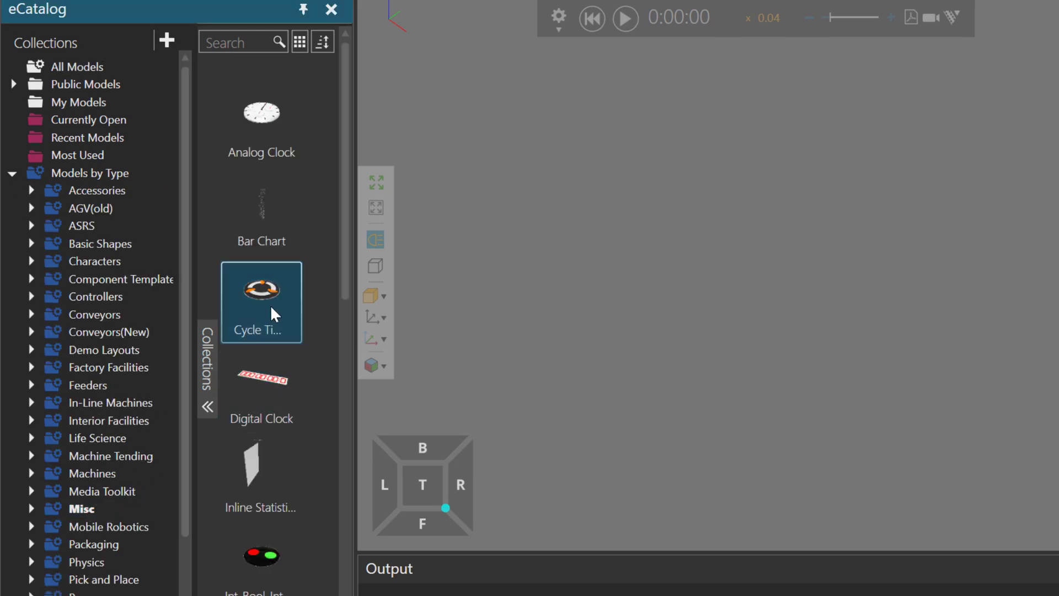
left_click_drag(685, 319, 685, 320)
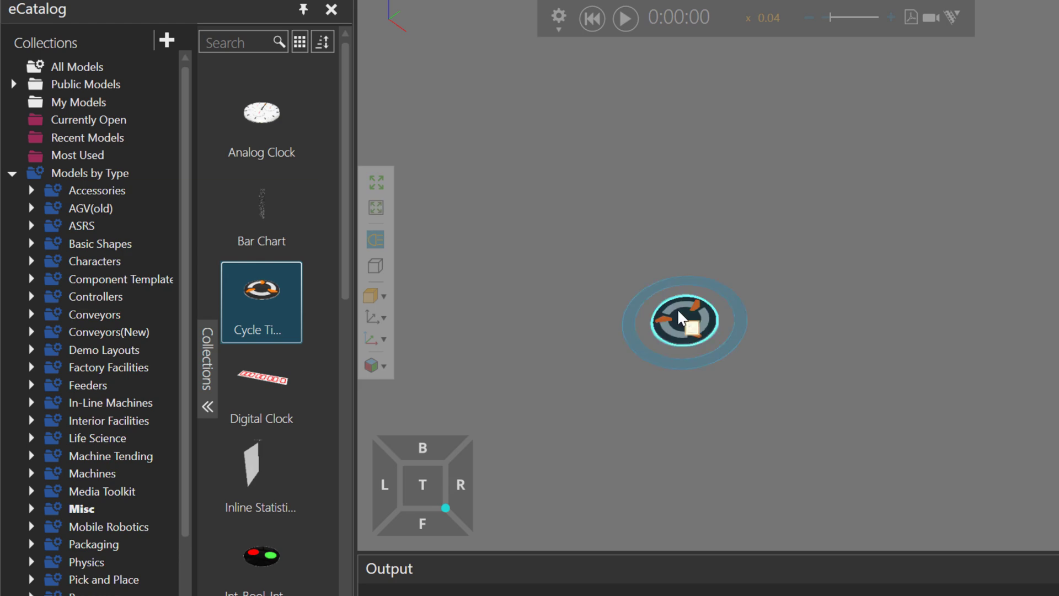
left_click(376, 183)
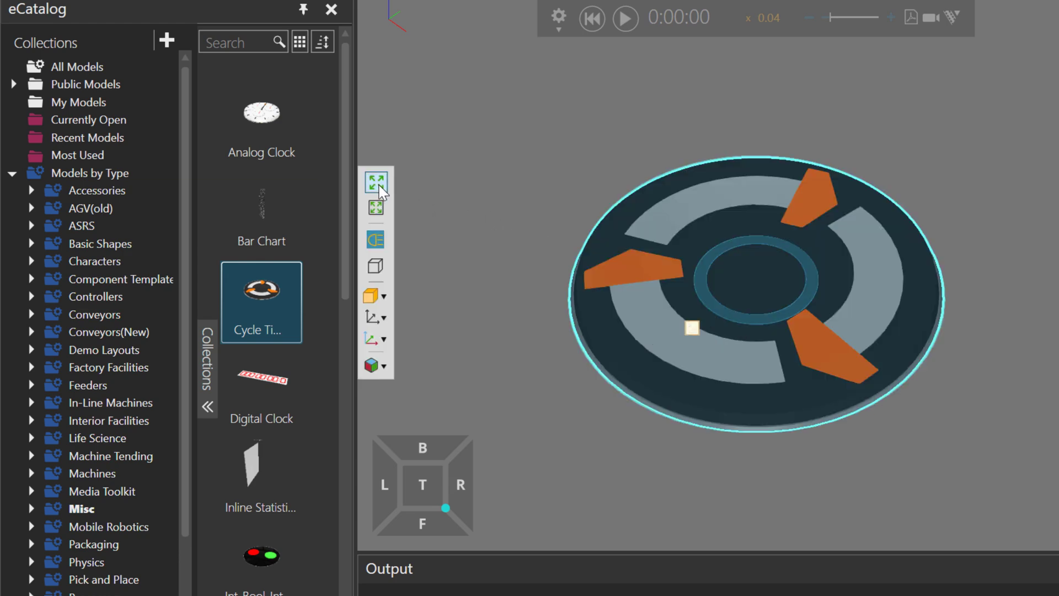
left_click(692, 329)
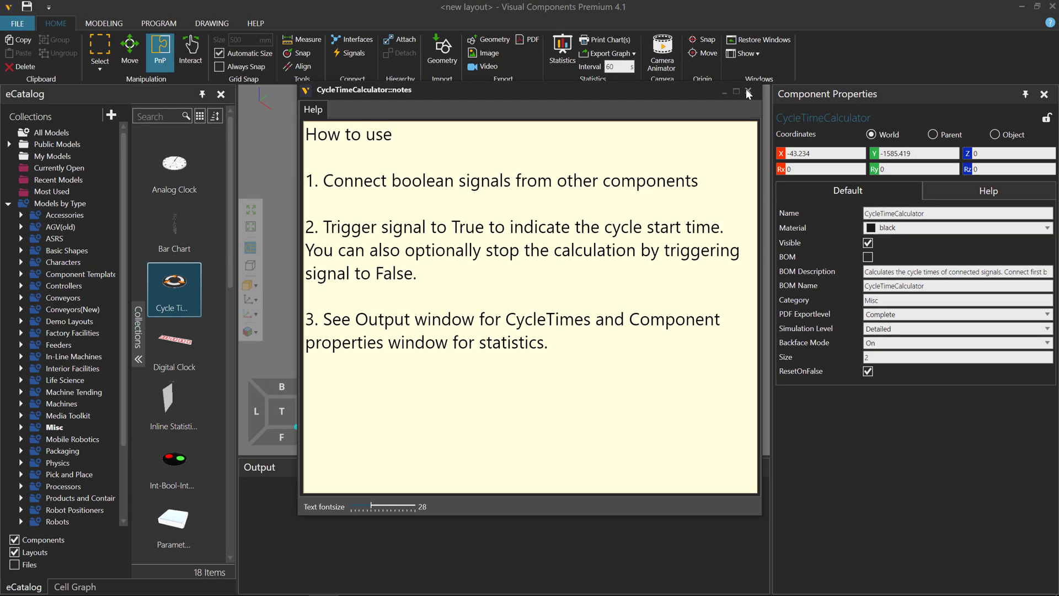
Close the calculator's help note and delete the Cycle Time Calculator
left_click(746, 88)
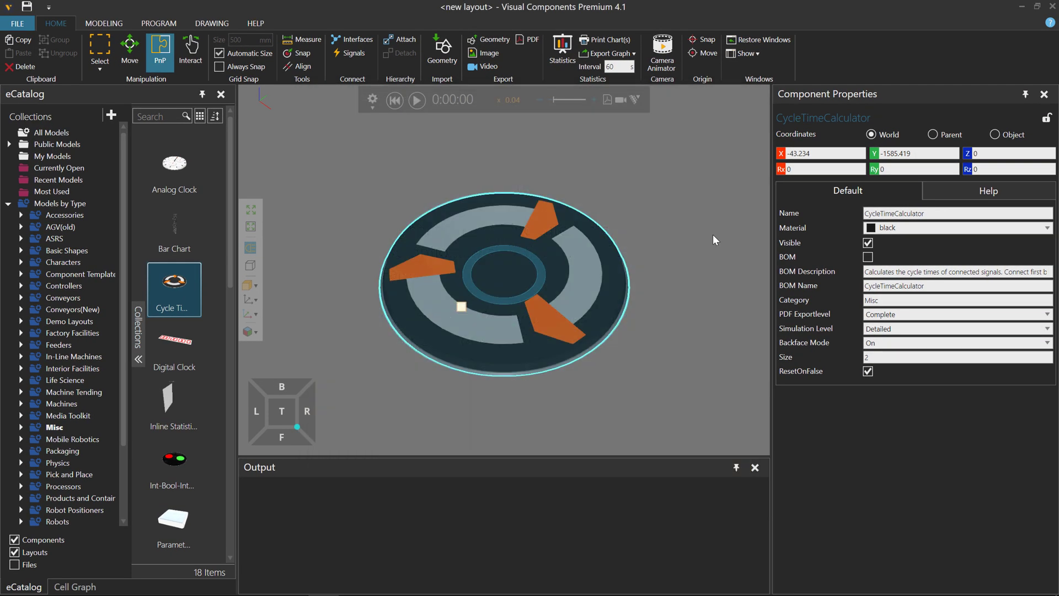
mouse_move(608, 275)
left_click(628, 253)
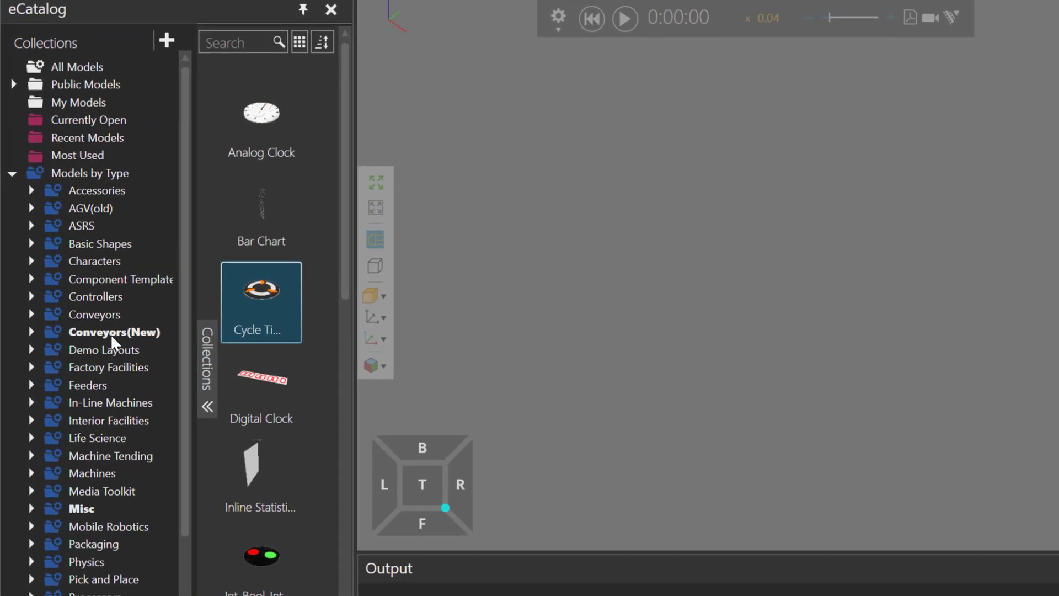
Load the machine-tending demo layout found by searching 'machine' and place a Cycle Time Calculator beside it
left_click(111, 350)
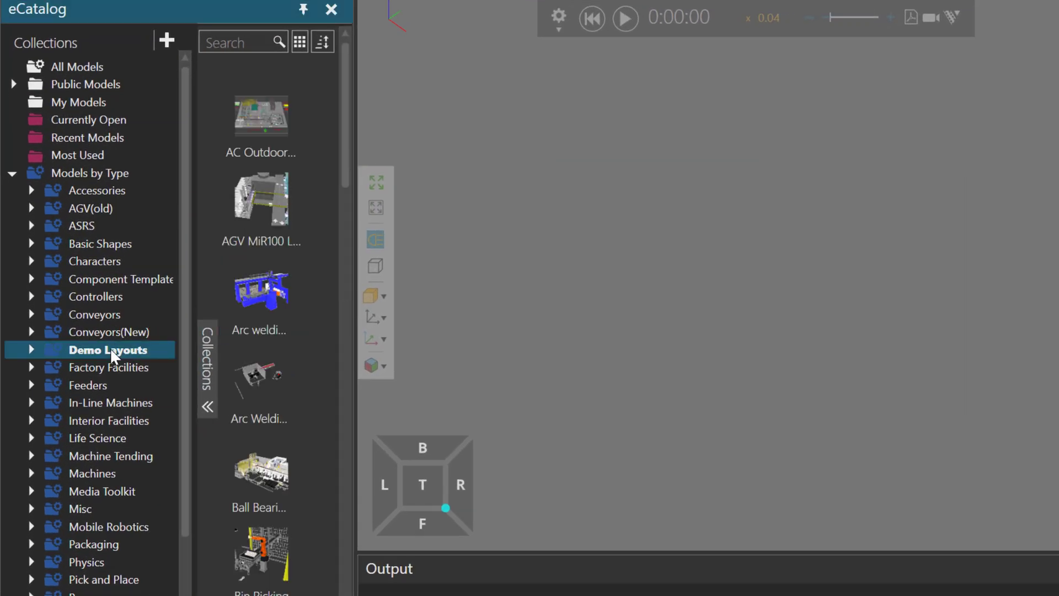
left_click(248, 42)
type("machine")
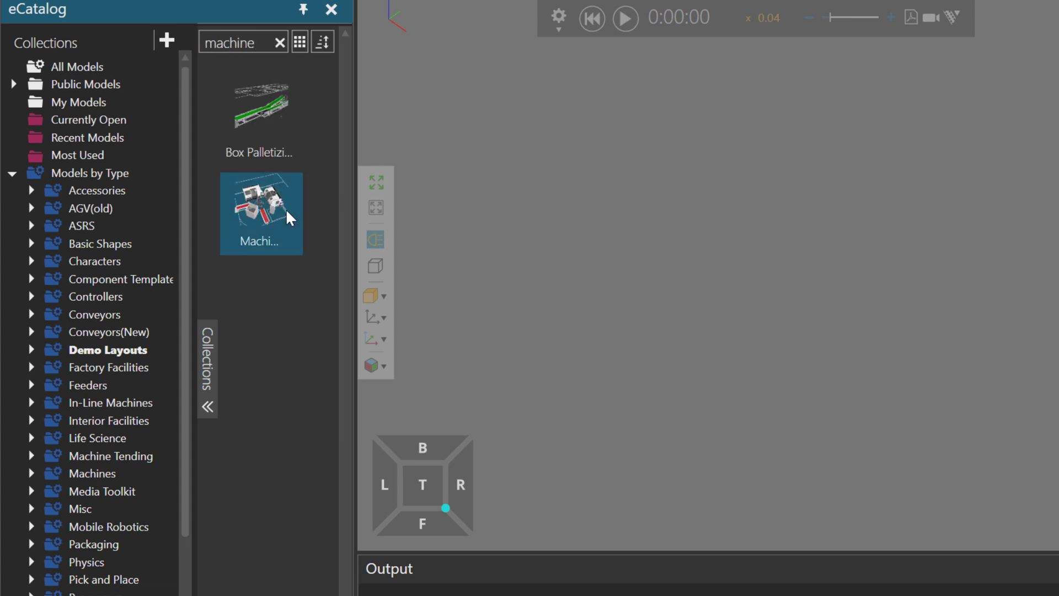
left_click(286, 208)
left_click_drag(292, 205, 720, 329)
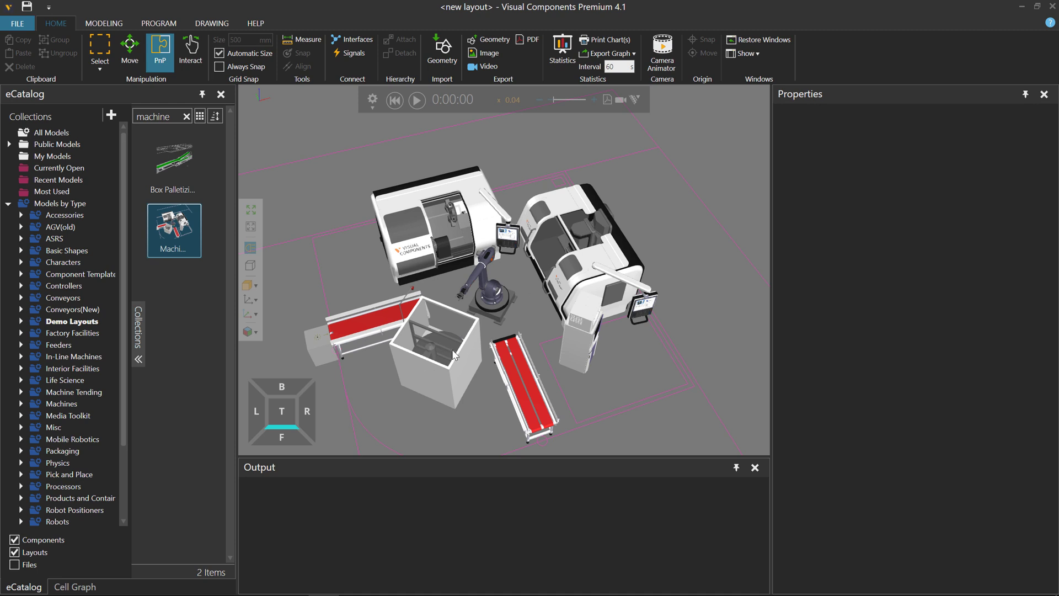
left_click(43, 427)
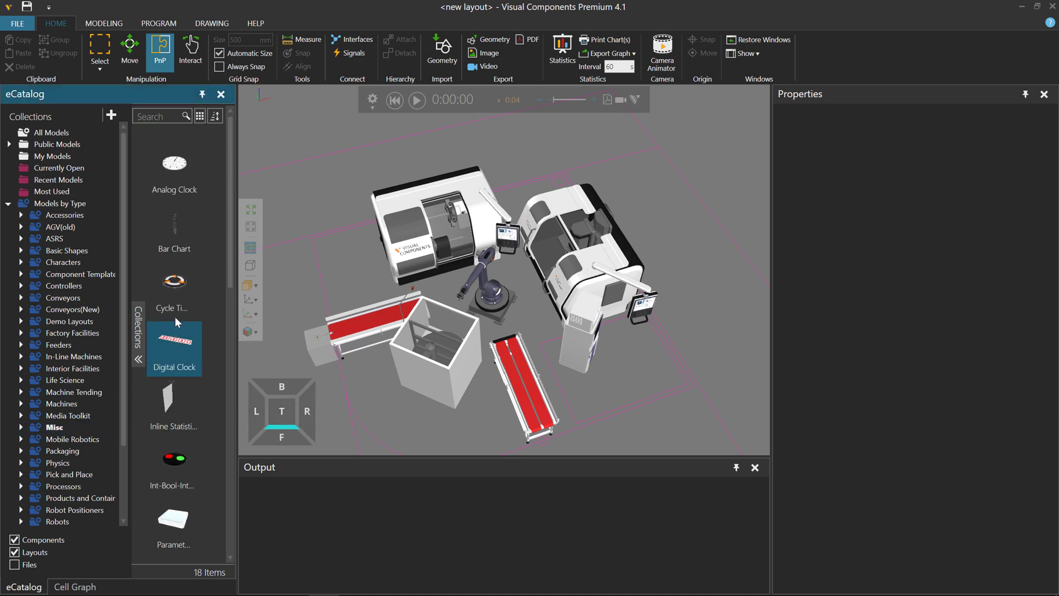
left_click_drag(174, 286, 703, 288)
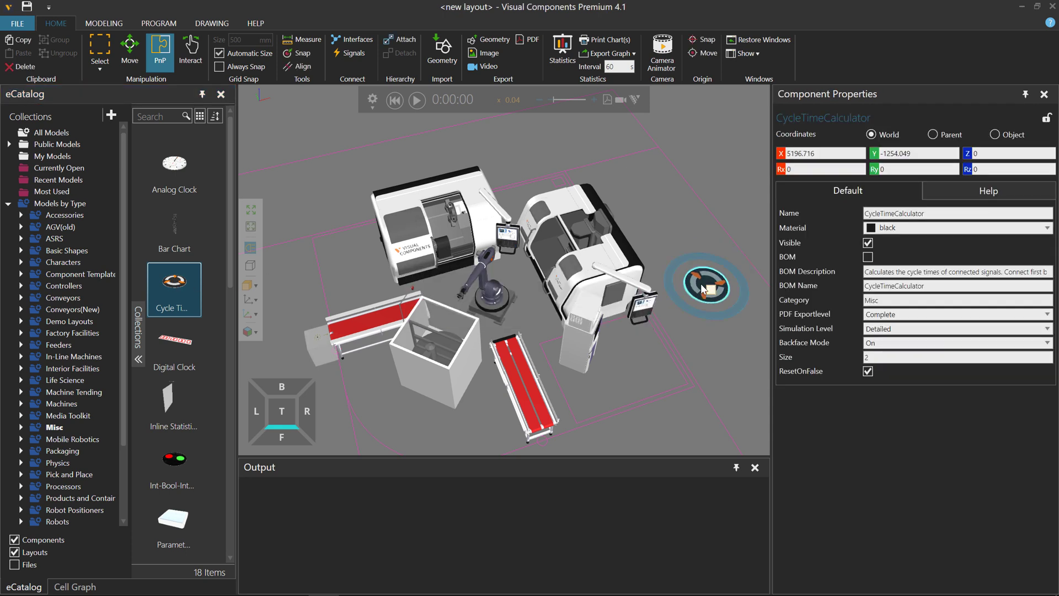
Hide the network map and wire In 0 to Process_ProLathe's TransSignal
left_click(356, 52)
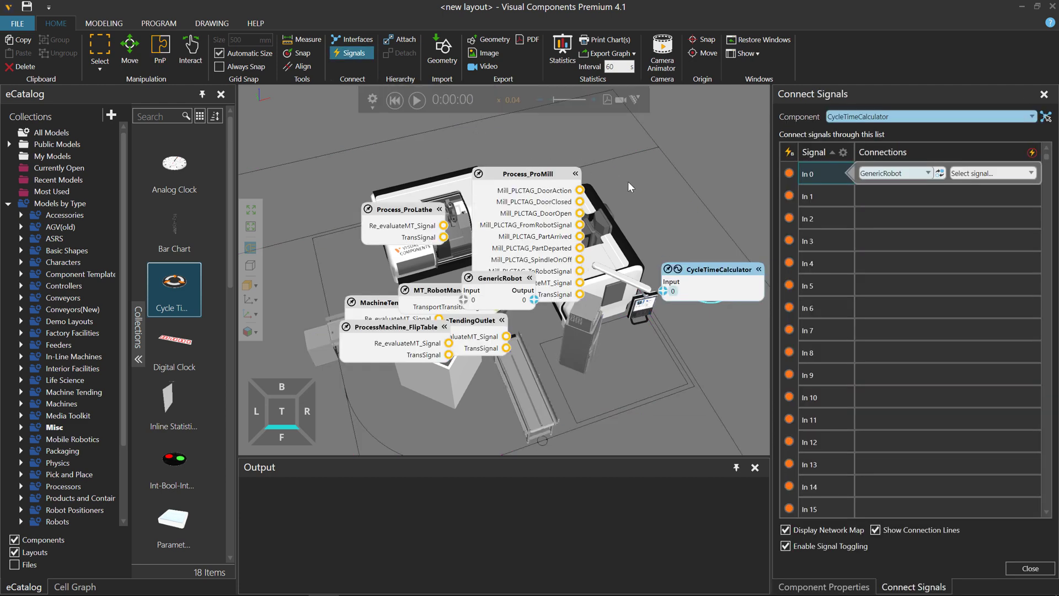
left_click(785, 530)
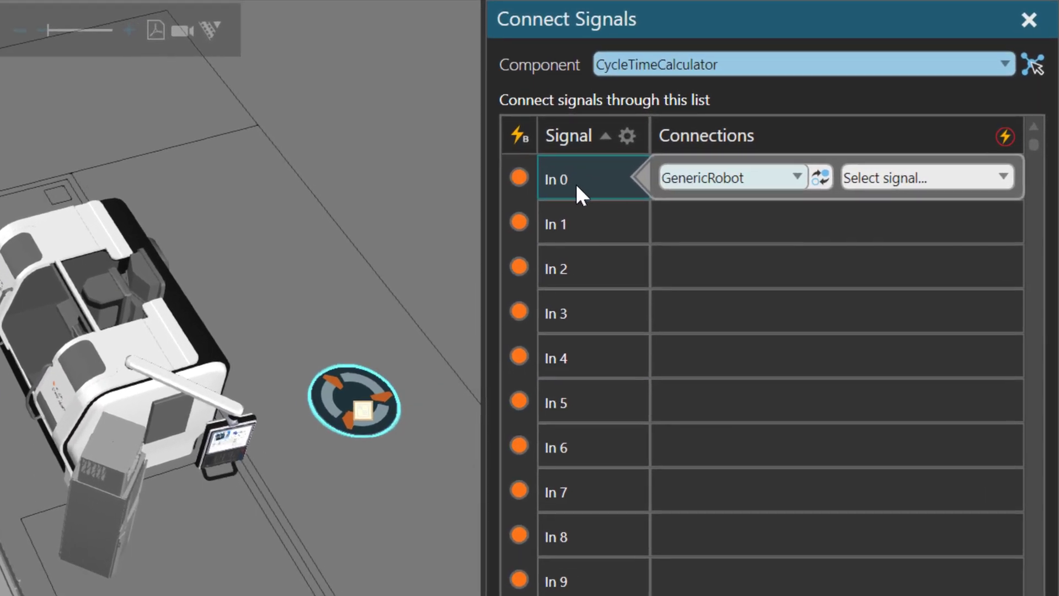
left_click(796, 176)
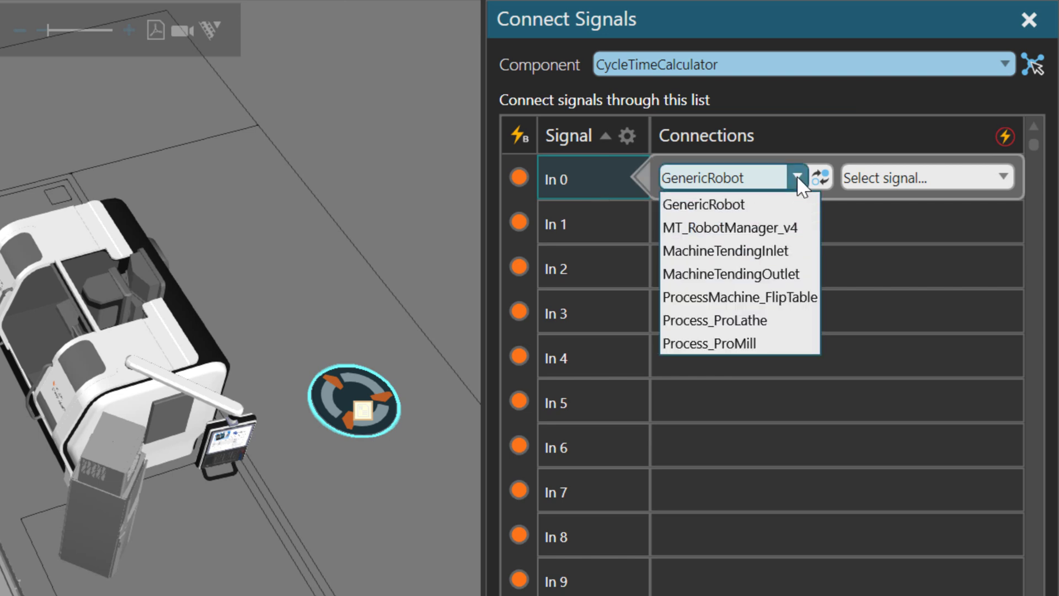
left_click(761, 322)
left_click(926, 176)
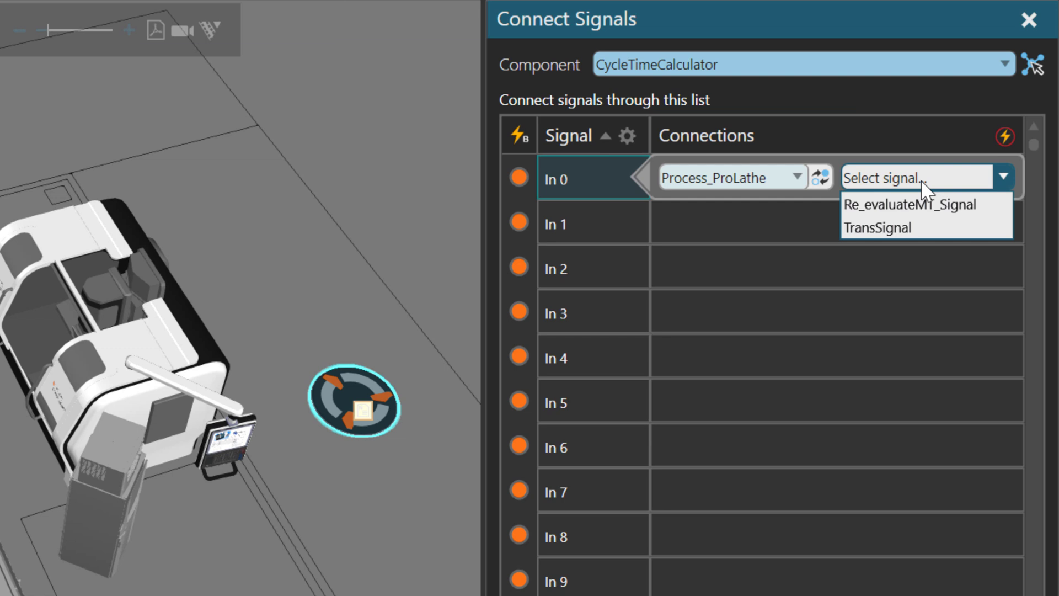
left_click(905, 227)
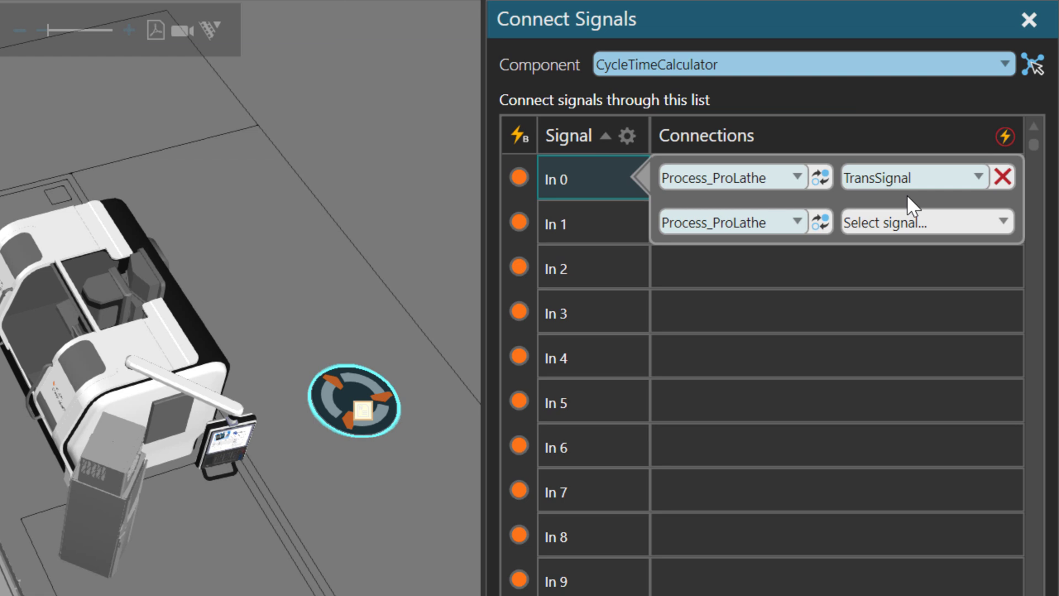
Wire In 1 to Process_ProMill's TransSignal
left_click(598, 220)
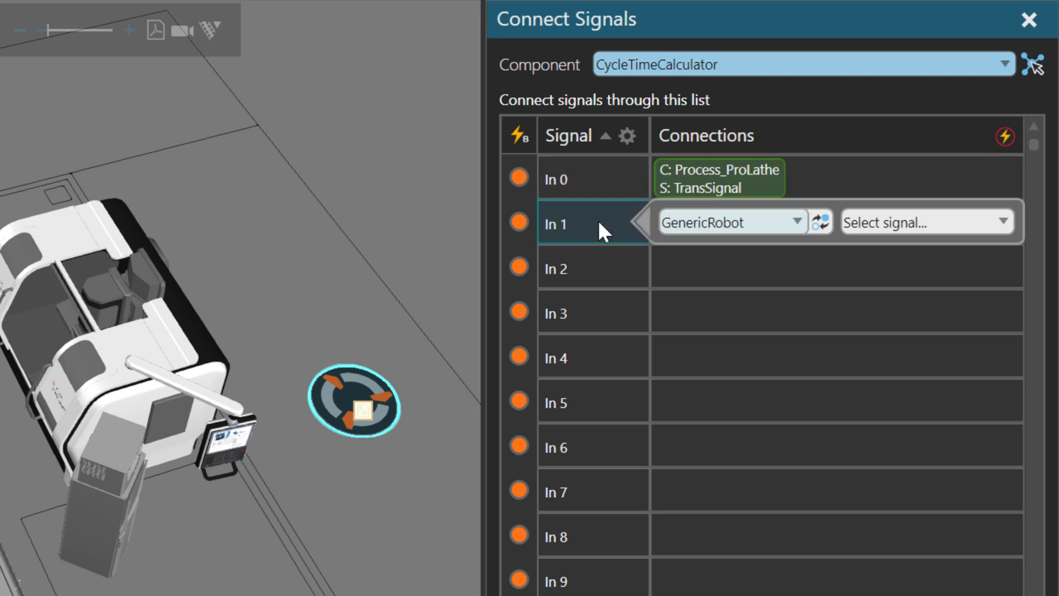
left_click(795, 221)
left_click(746, 388)
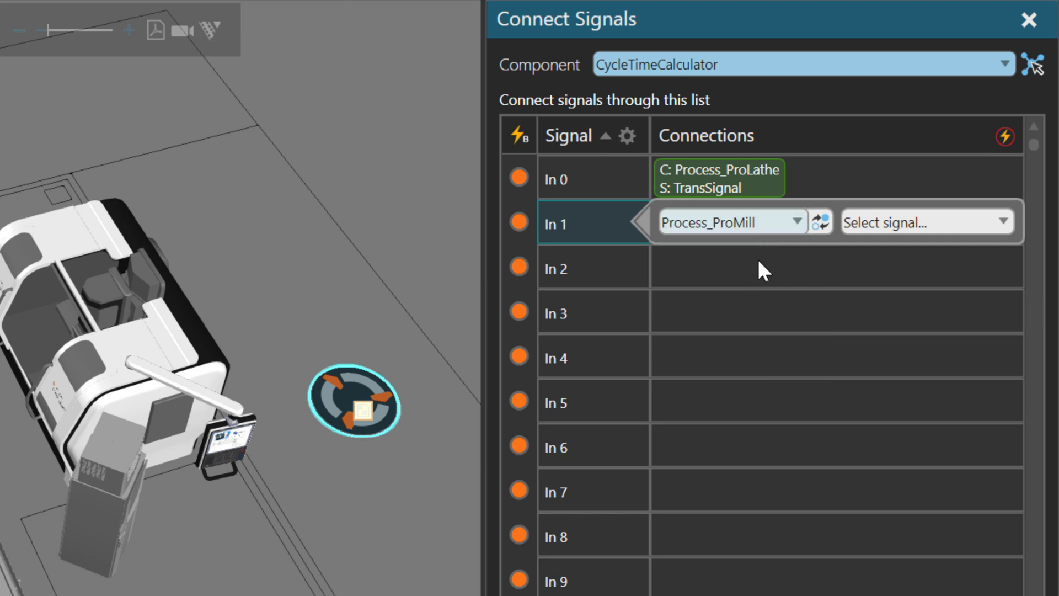
left_click(910, 226)
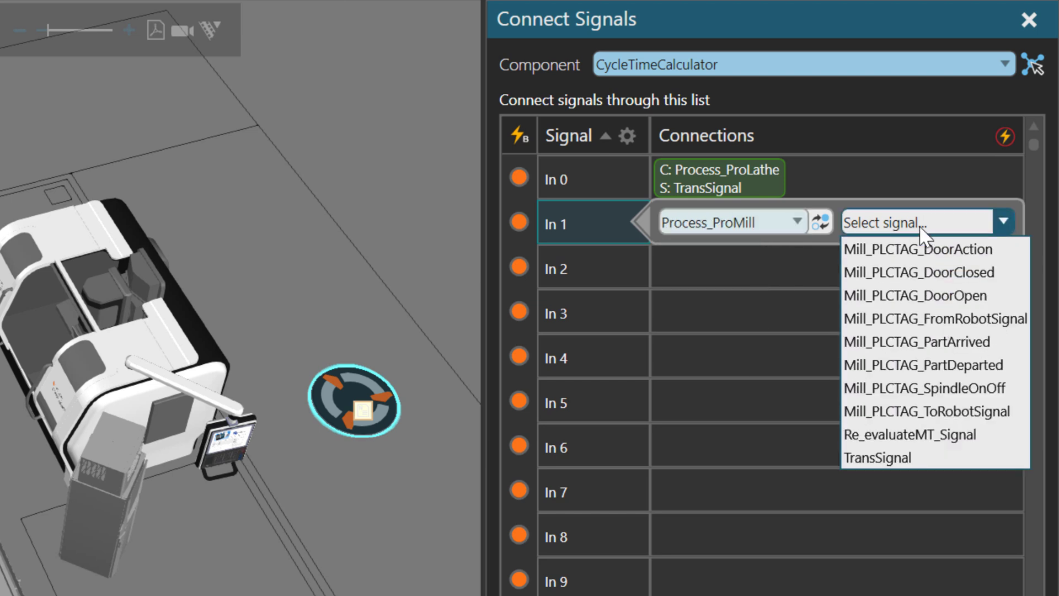
left_click(909, 457)
Wire In 2 to ProcessMachine_FlipTable's TransSignal and commit the connection
left_click(601, 272)
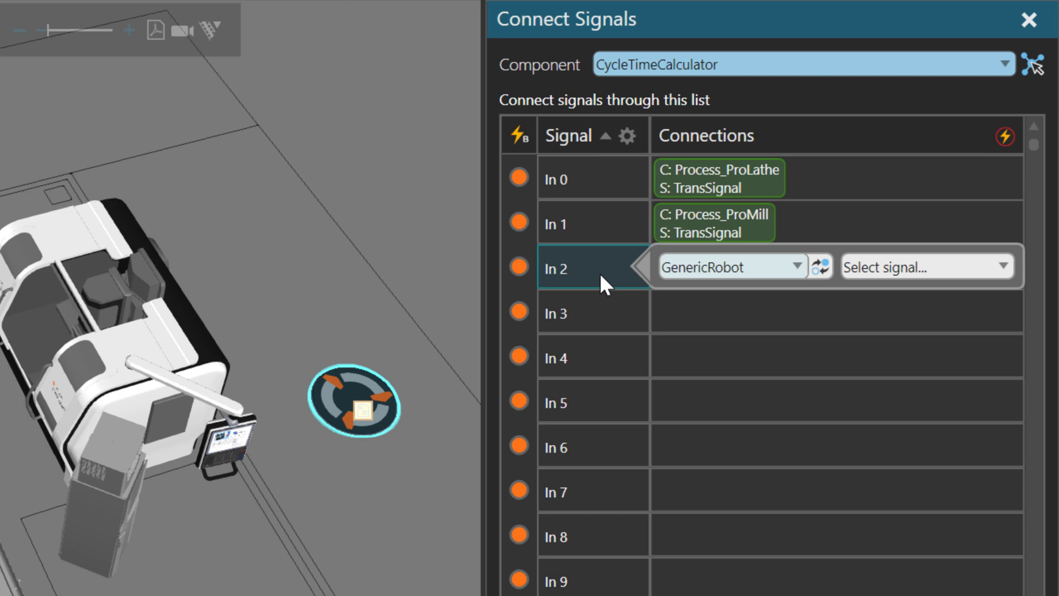
left_click(745, 269)
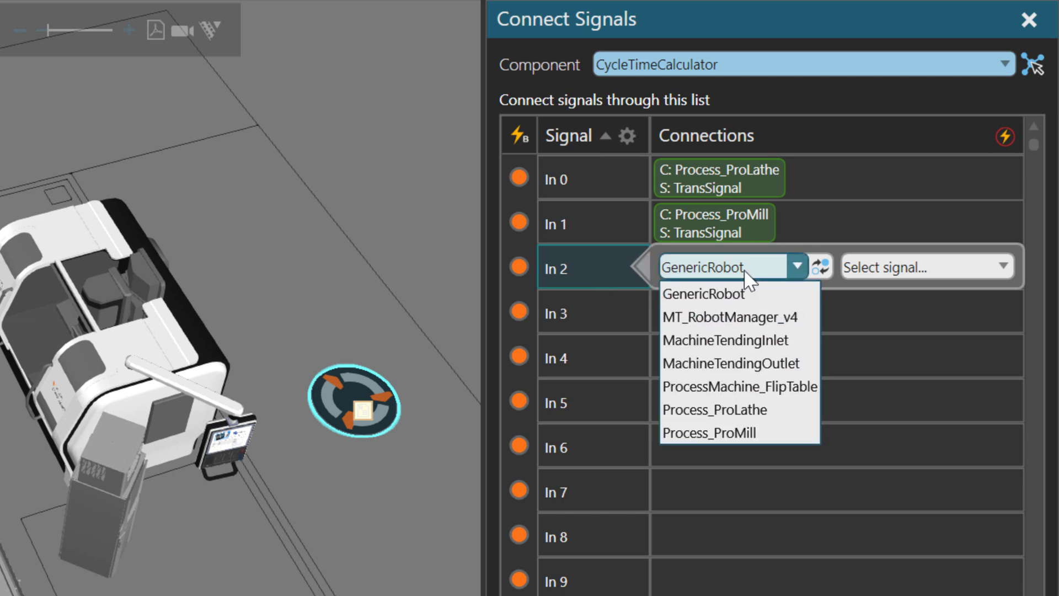
left_click(787, 386)
left_click(898, 271)
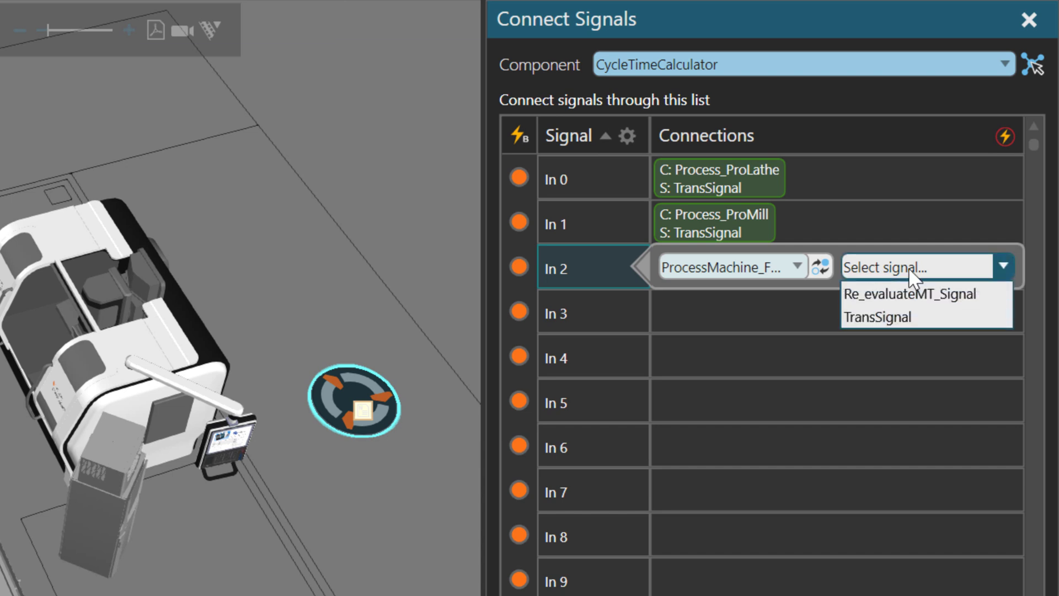
left_click(907, 315)
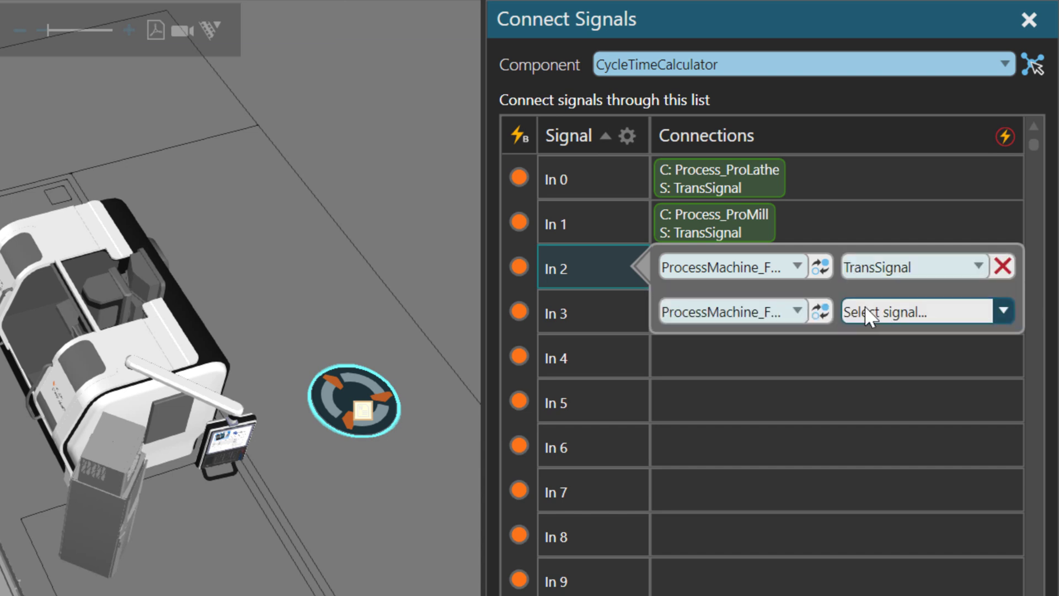
left_click(622, 312)
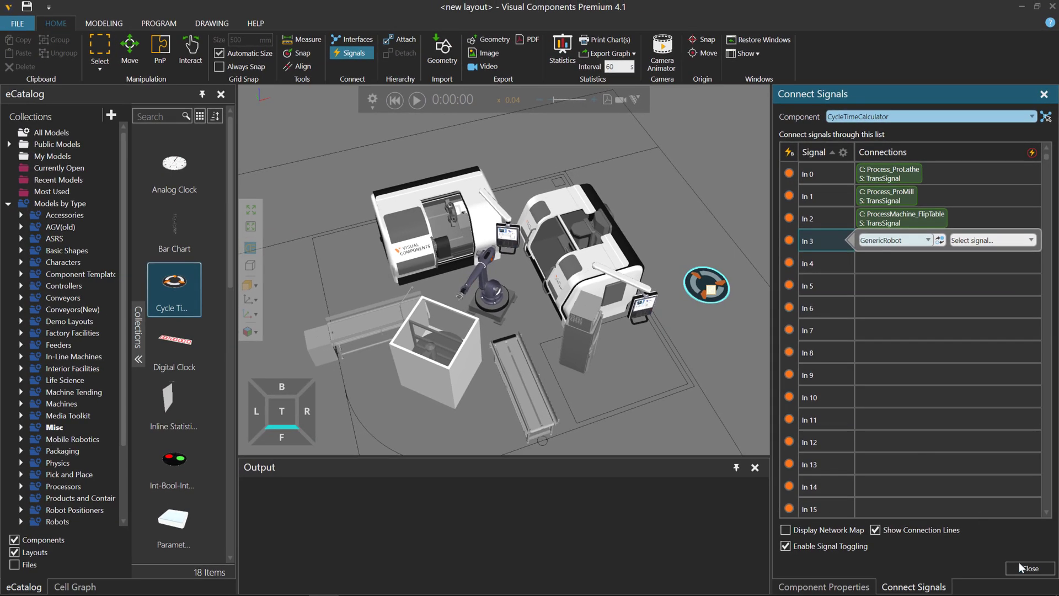
Run the simulation at higher speed, read the CycleTimes tab values, then reset the clock to 0:00:00
left_click(1021, 567)
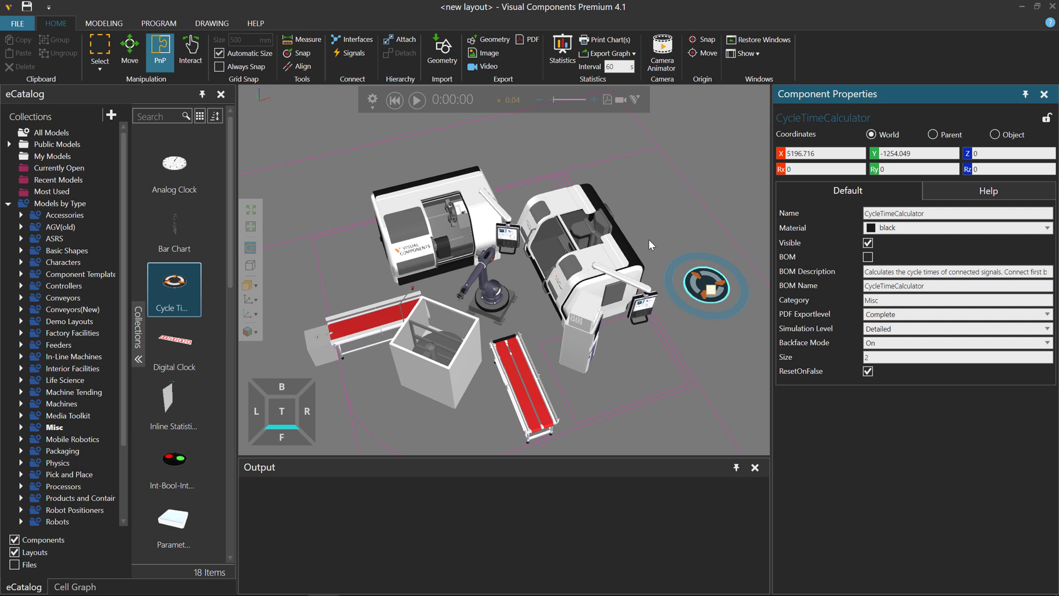
left_click(416, 99)
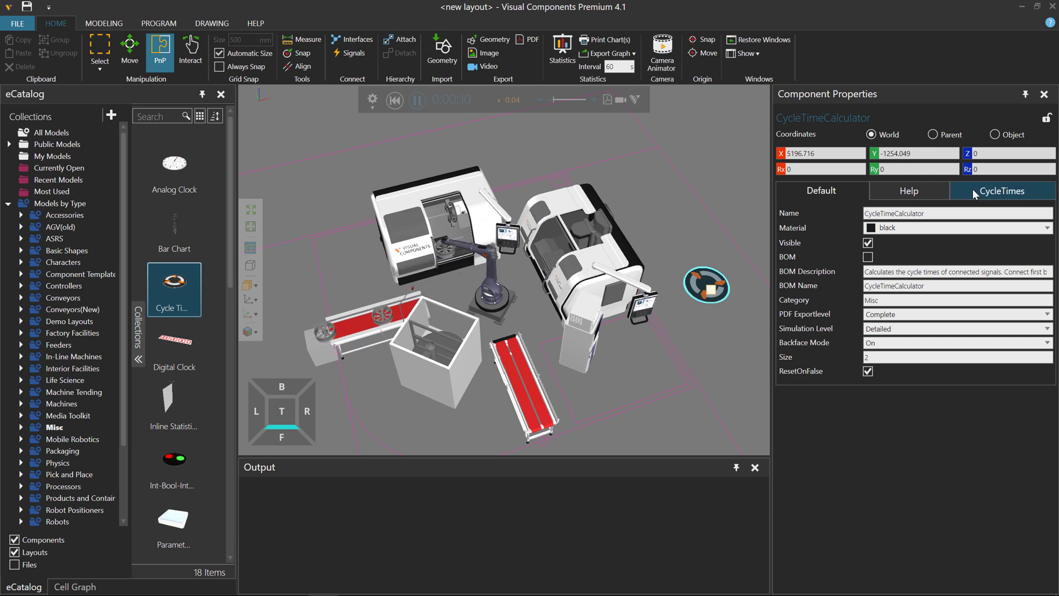
left_click(998, 189)
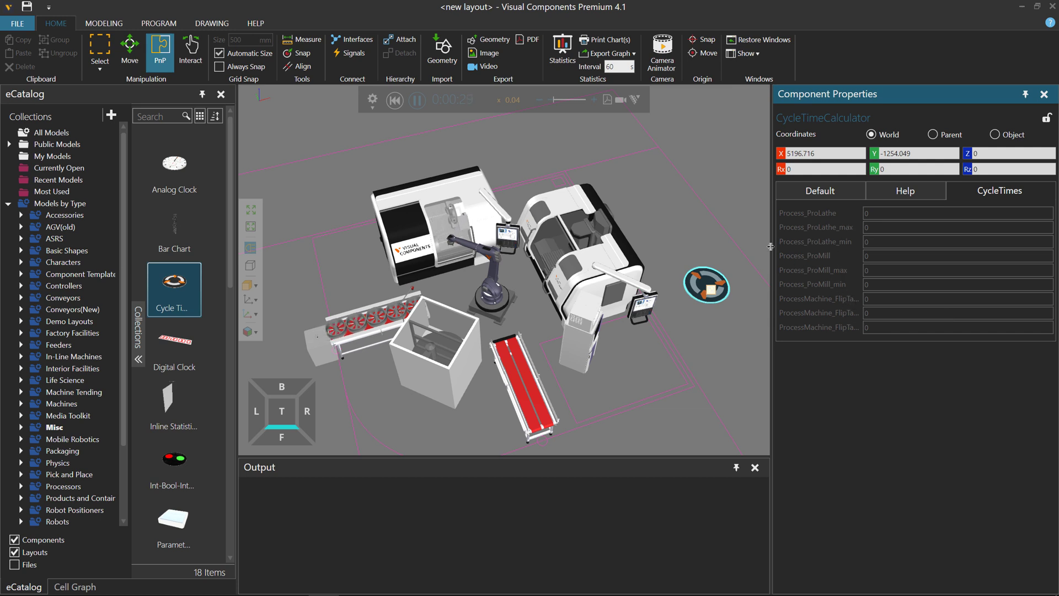
left_click_drag(756, 246, 739, 246)
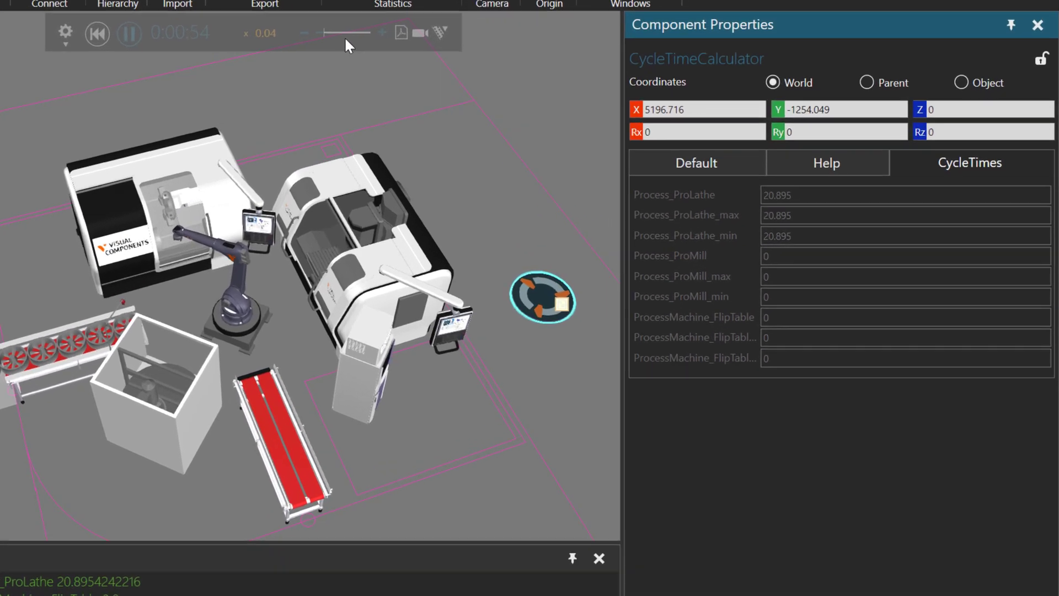
left_click_drag(324, 32, 292, 21)
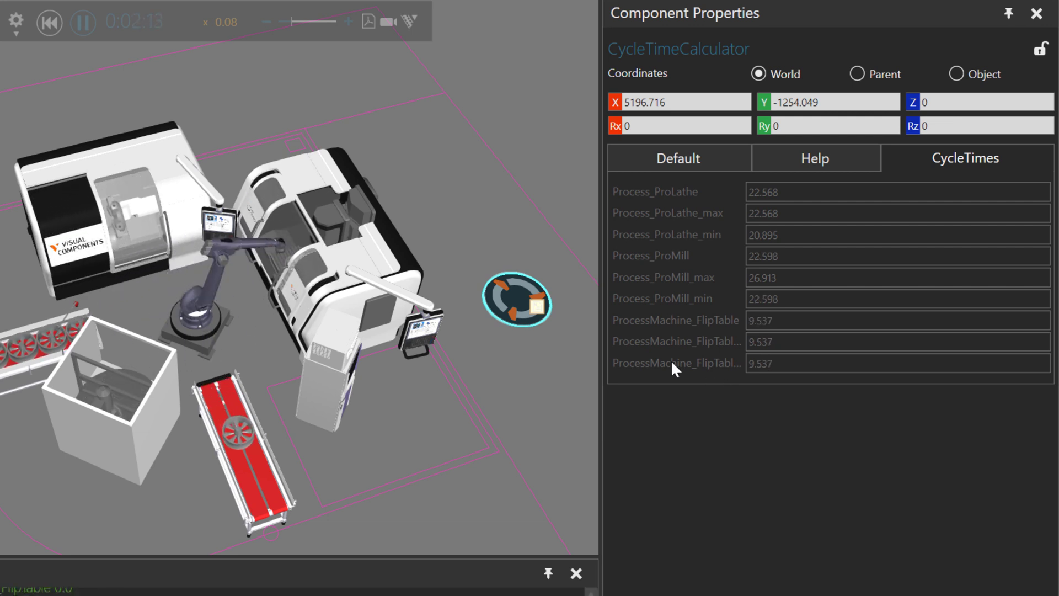
left_click(49, 22)
Start a new layout without saving Machine tending and clear the output log
left_click(255, 111)
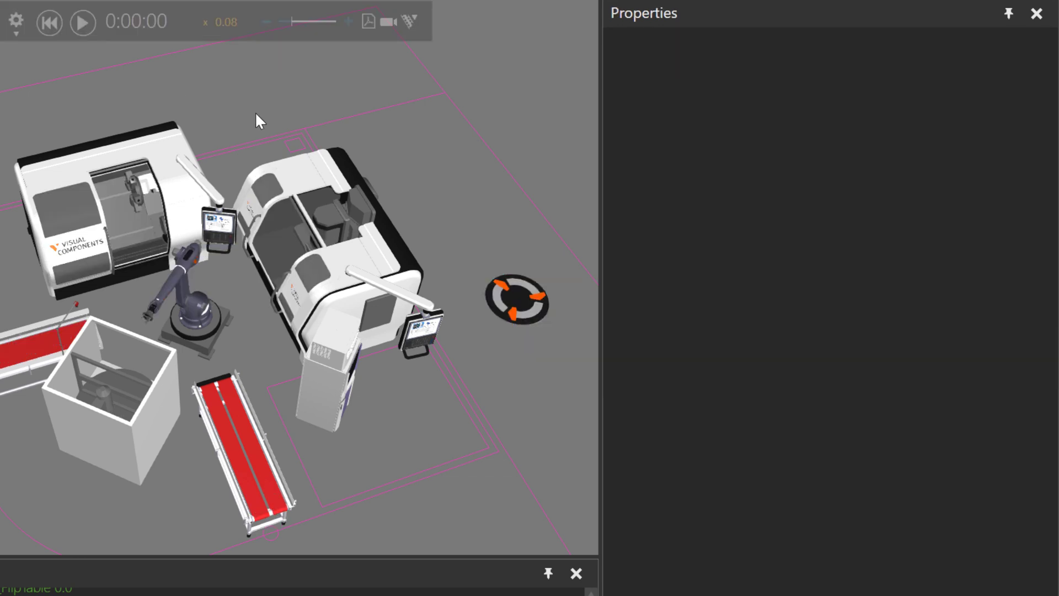
key("ctrl+n")
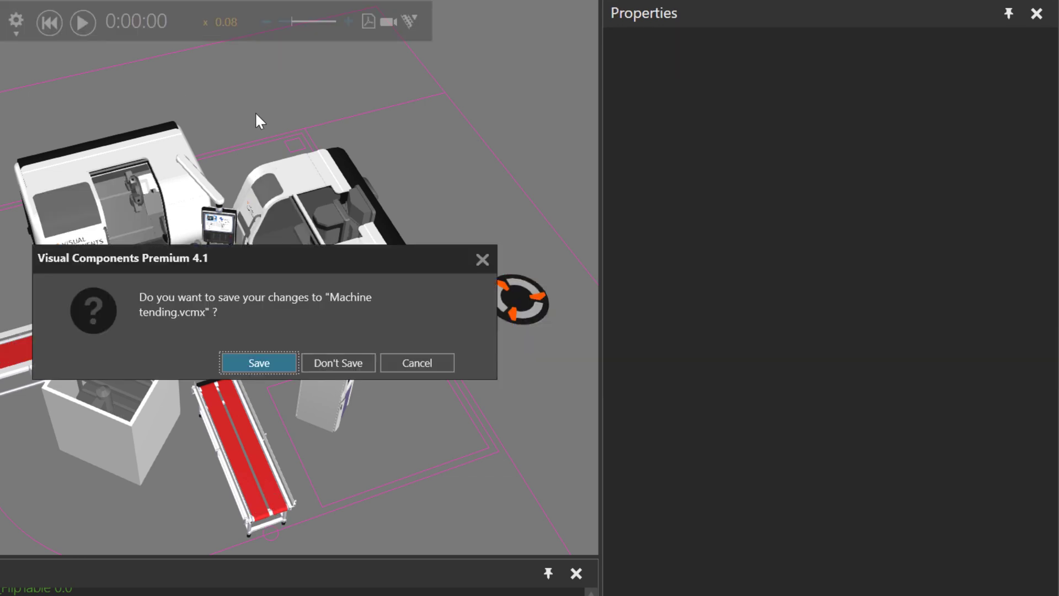
left_click(350, 364)
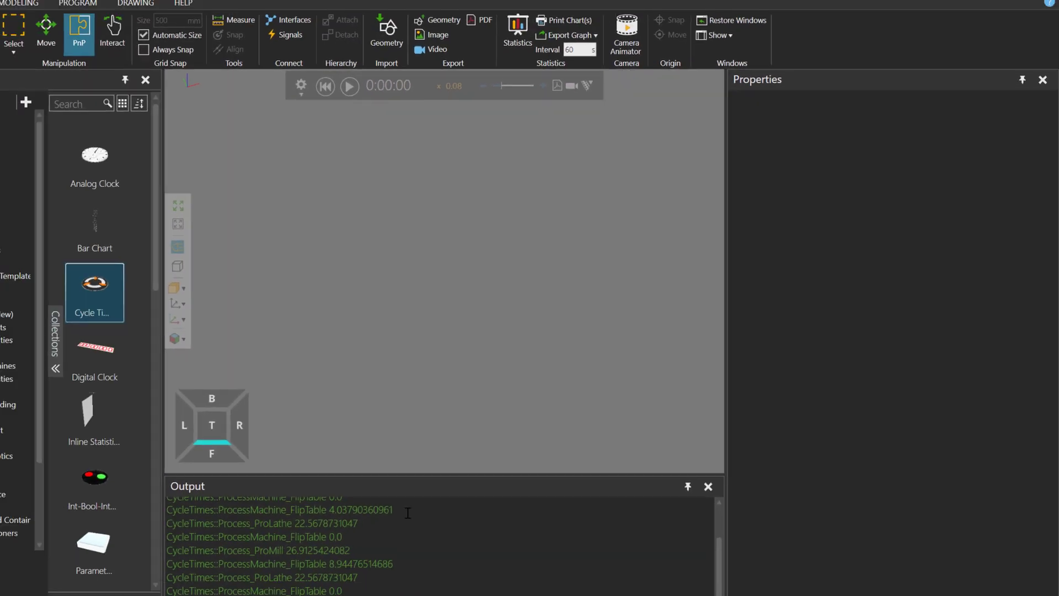
right_click(468, 510)
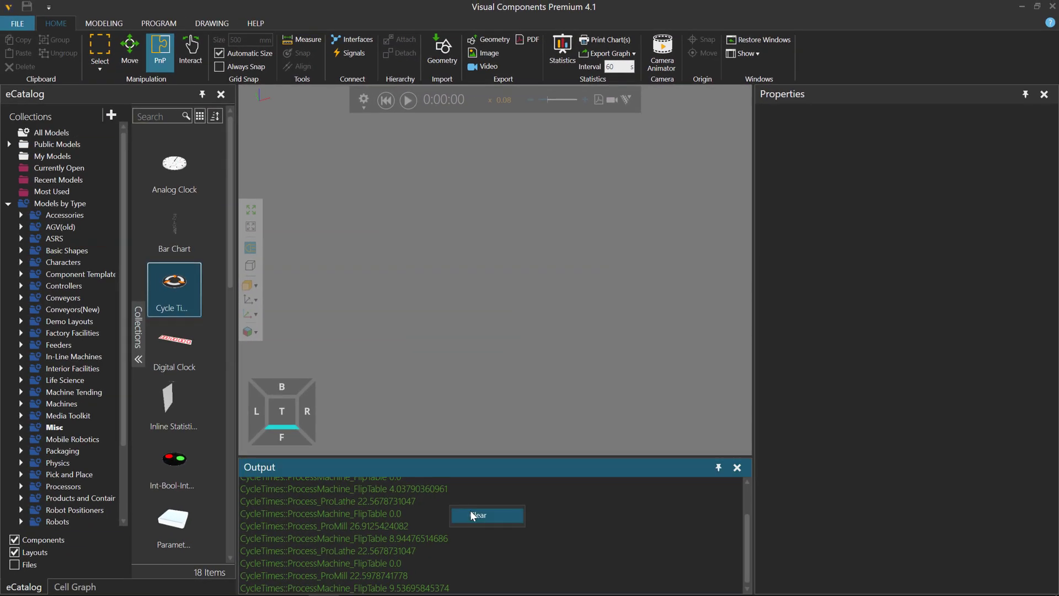
left_click(472, 515)
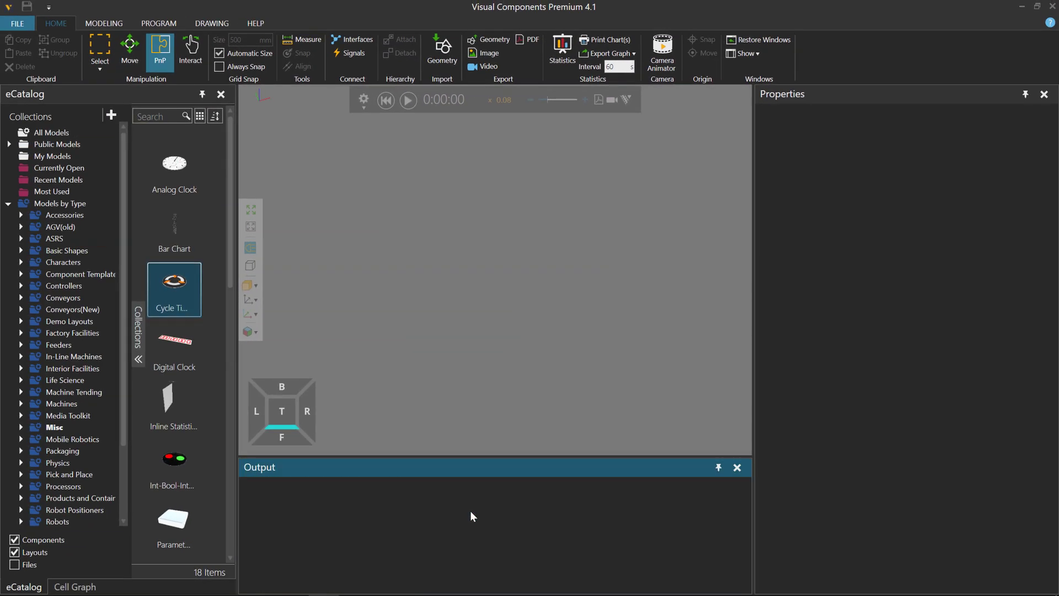
Load the Spotwelding demo layout from Demo Layouts into the 3D view
left_click(79, 324)
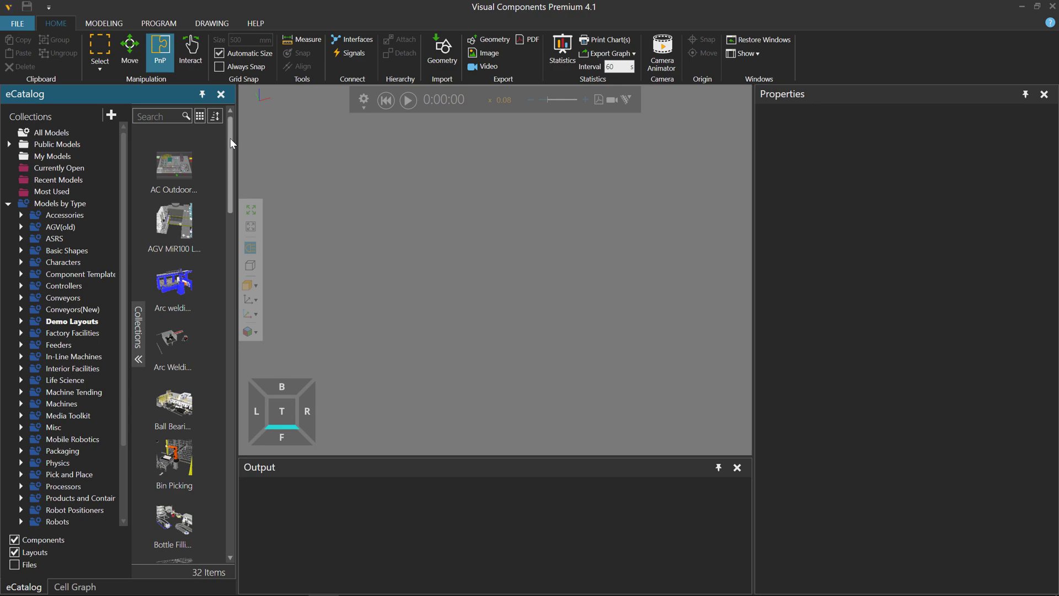
left_click_drag(230, 138, 232, 449)
mouse_move(298, 501)
left_mouse_down()
mouse_move(298, 543)
mouse_move(296, 516)
left_mouse_up()
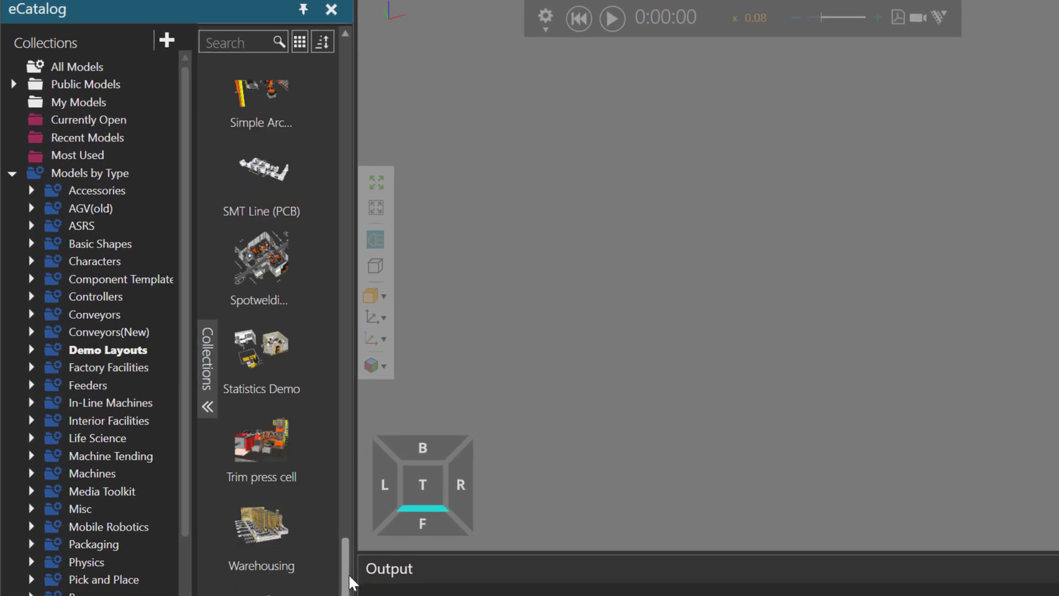
left_click(270, 292)
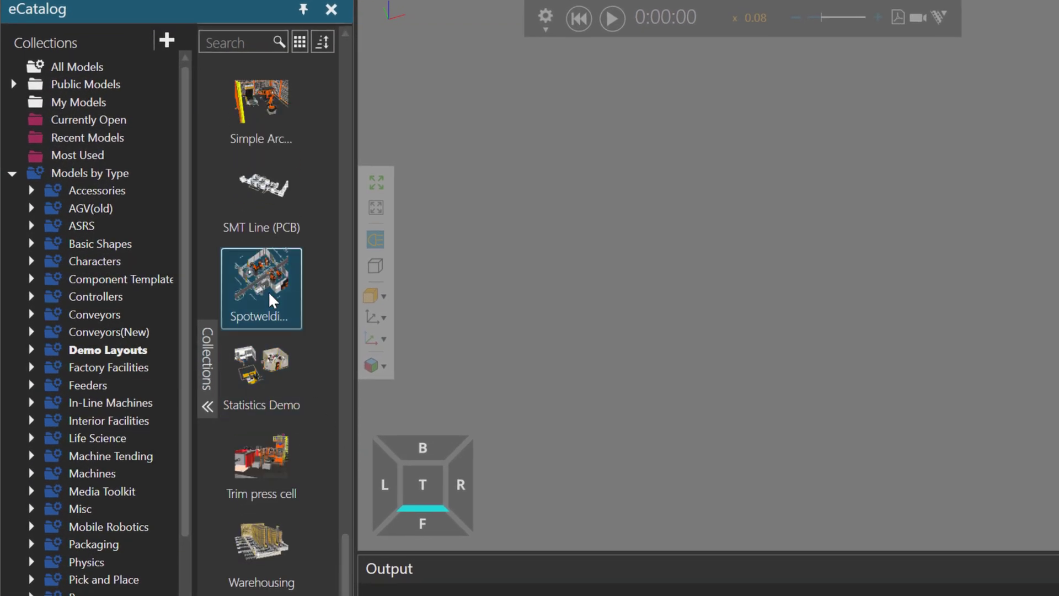
left_click_drag(660, 277, 660, 277)
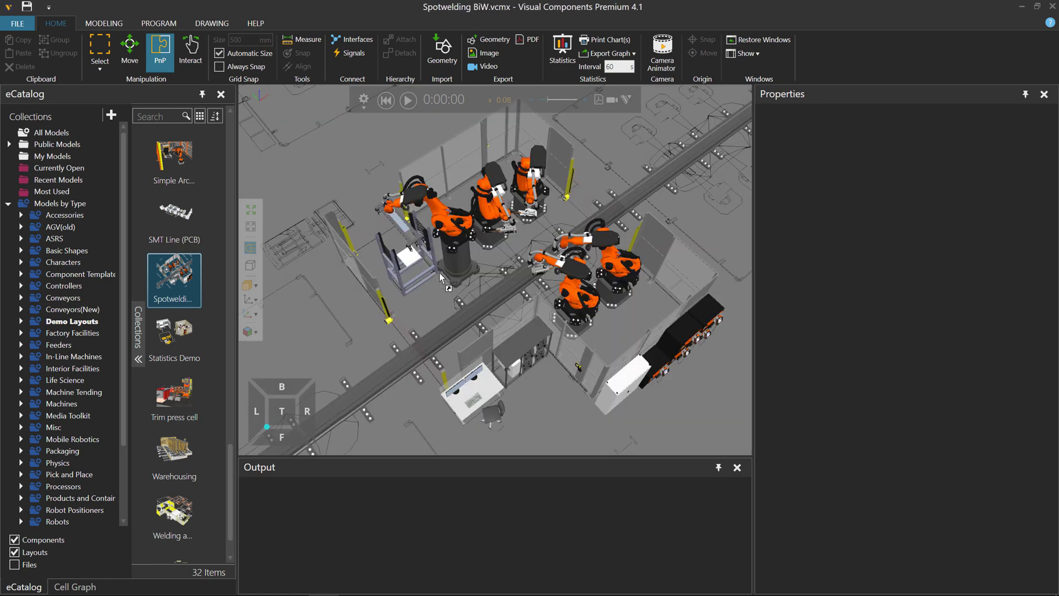
scroll(439, 272, "up", 5)
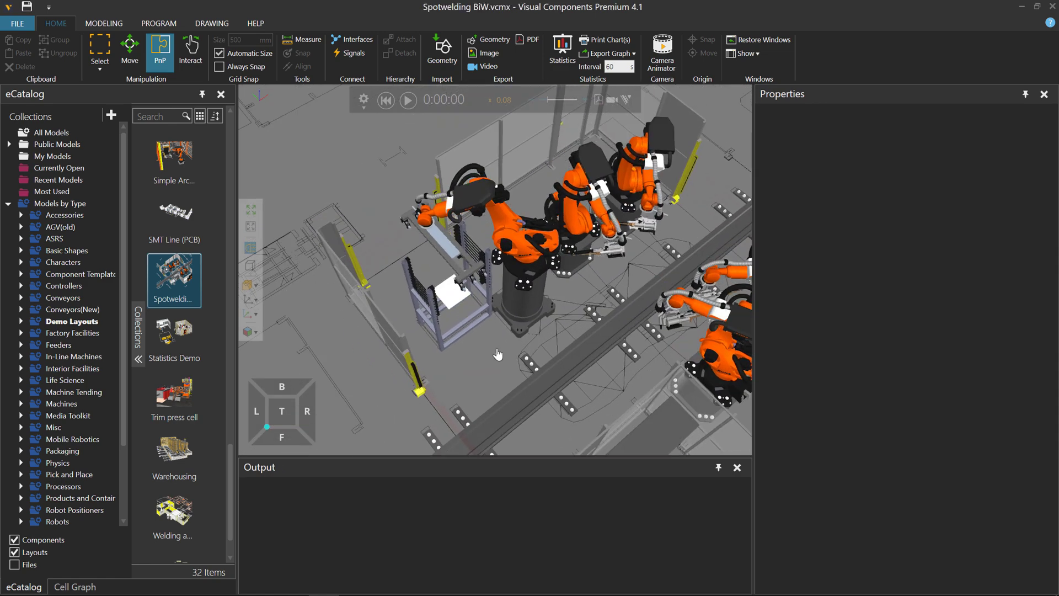
Select the Spotwelding_KUKA_Layout_Factory.dwg floor drawing and uncheck its Visible property
right_click_drag(497, 354, 368, 261)
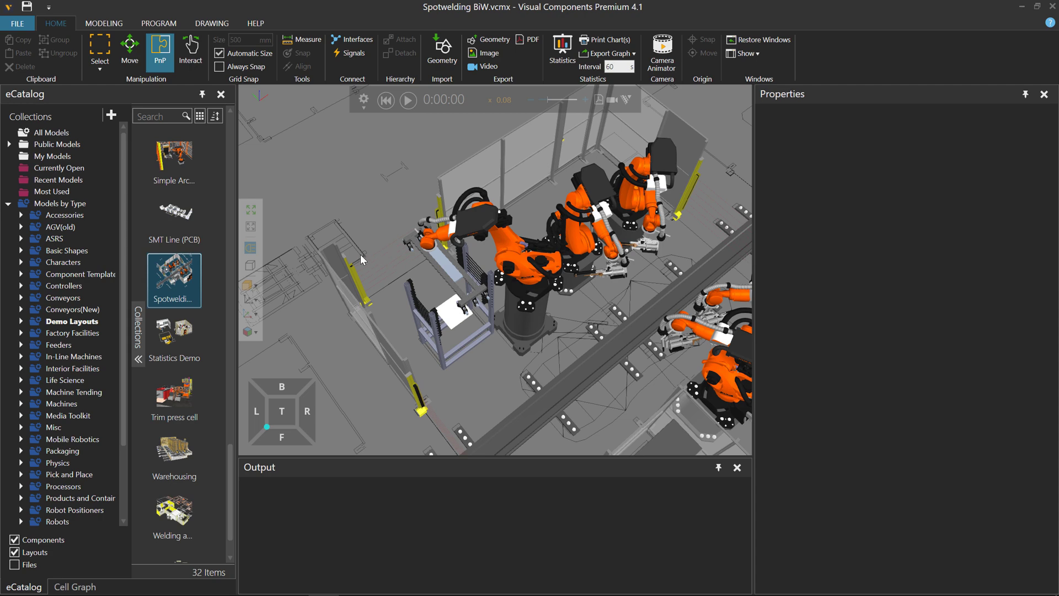
left_click(360, 254)
left_click(854, 218)
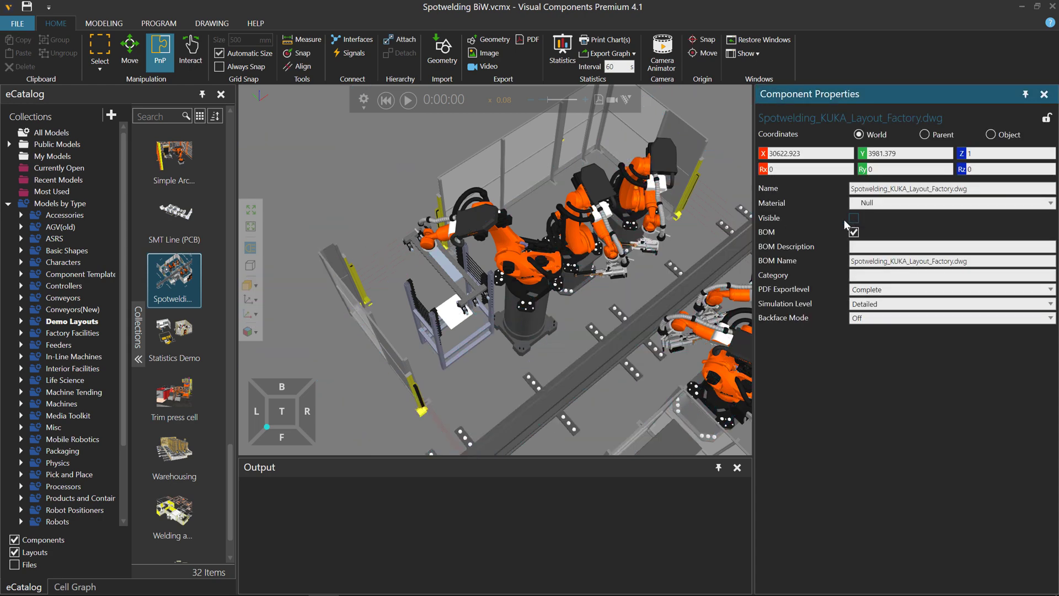
right_click_drag(574, 326, 480, 291)
scroll(451, 270, "down", 3)
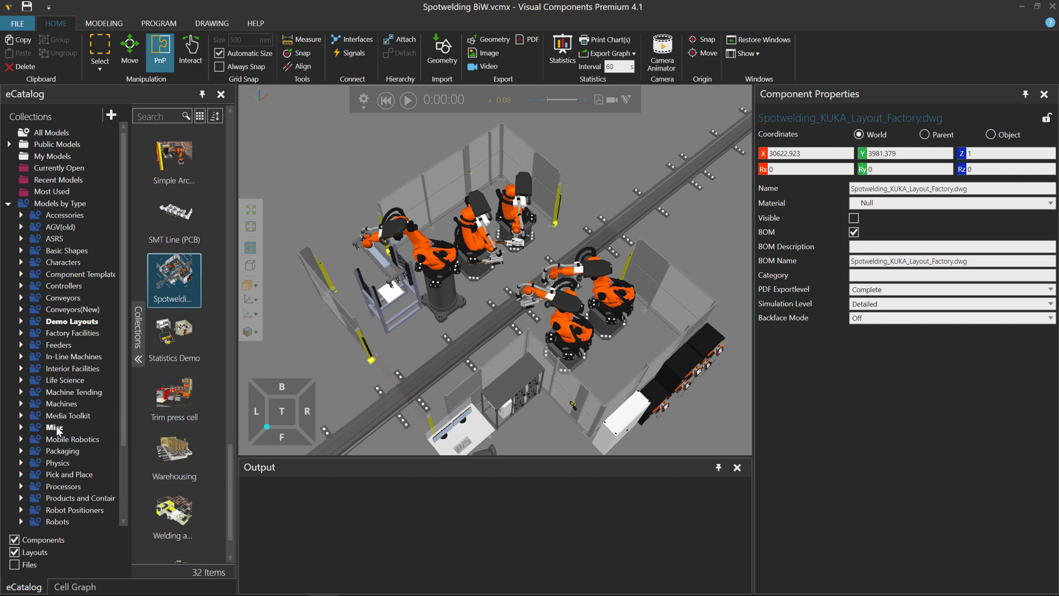
Place a Cycle Time Calculator from Misc beside the spotwelding robots
left_click(99, 427)
left_click_drag(165, 285, 277, 233)
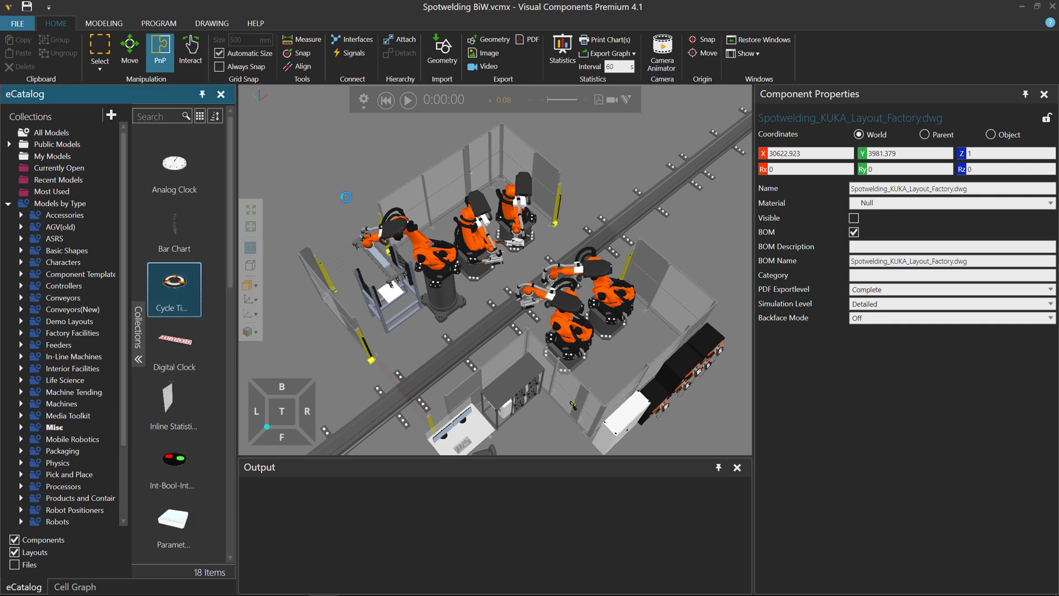
left_click_drag(346, 197, 345, 196)
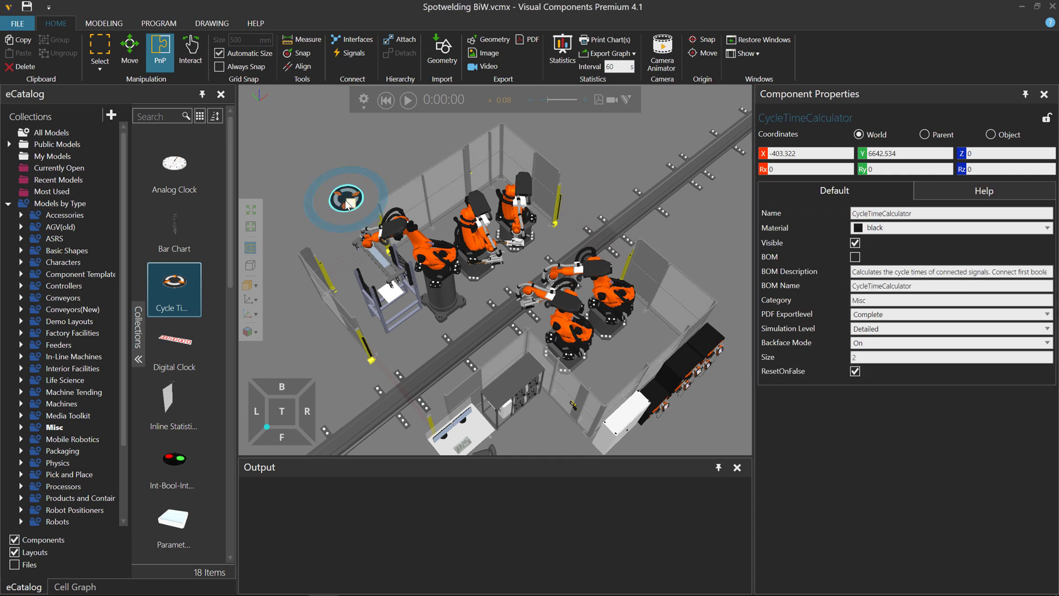
Set the calculator's Size to 5 and bring up its signal connections
left_click(852, 359)
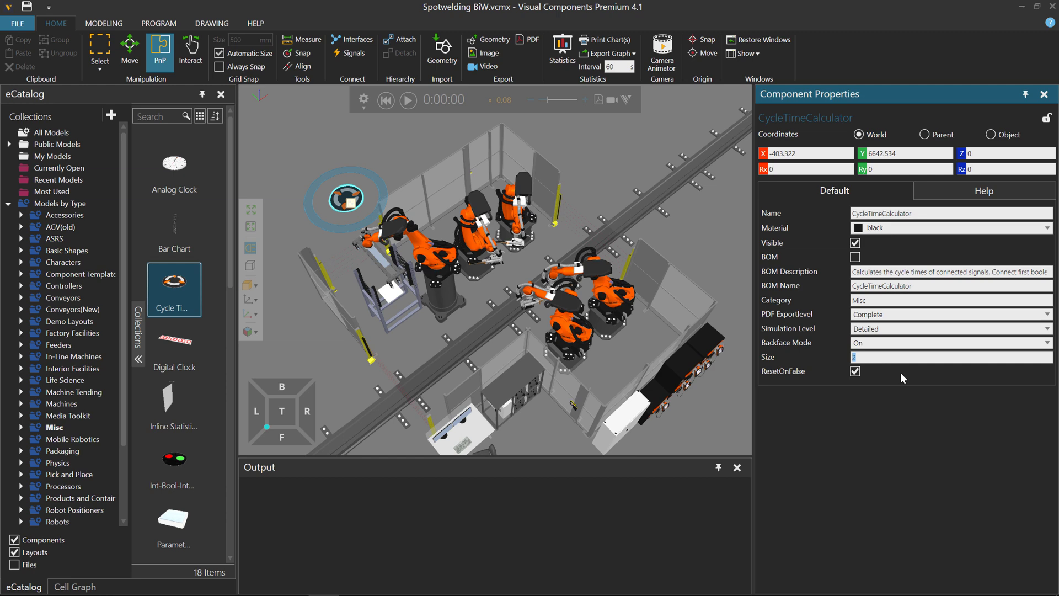
type("5")
key("Return")
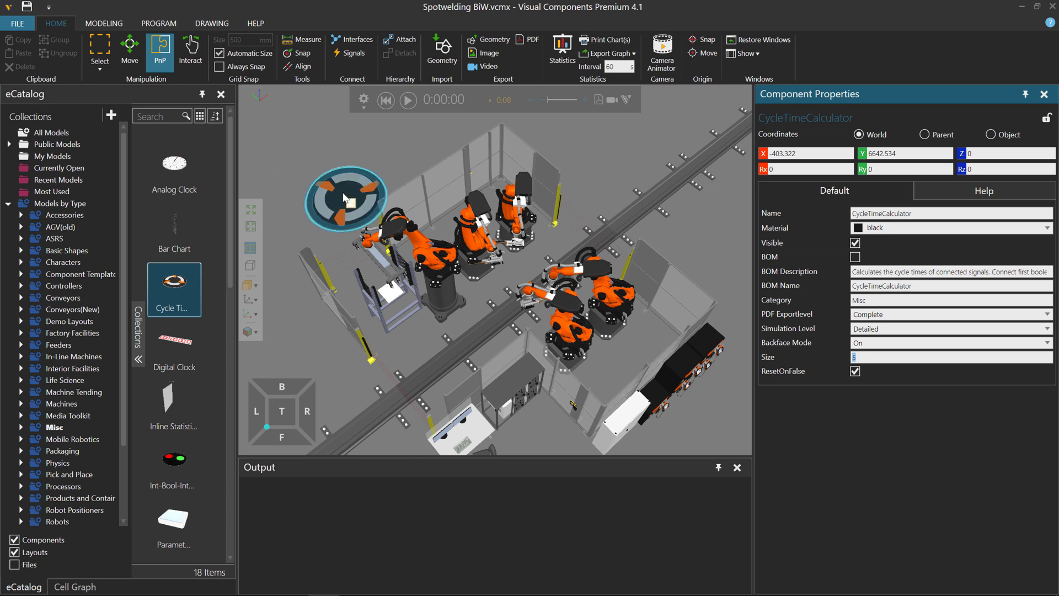
left_click(358, 54)
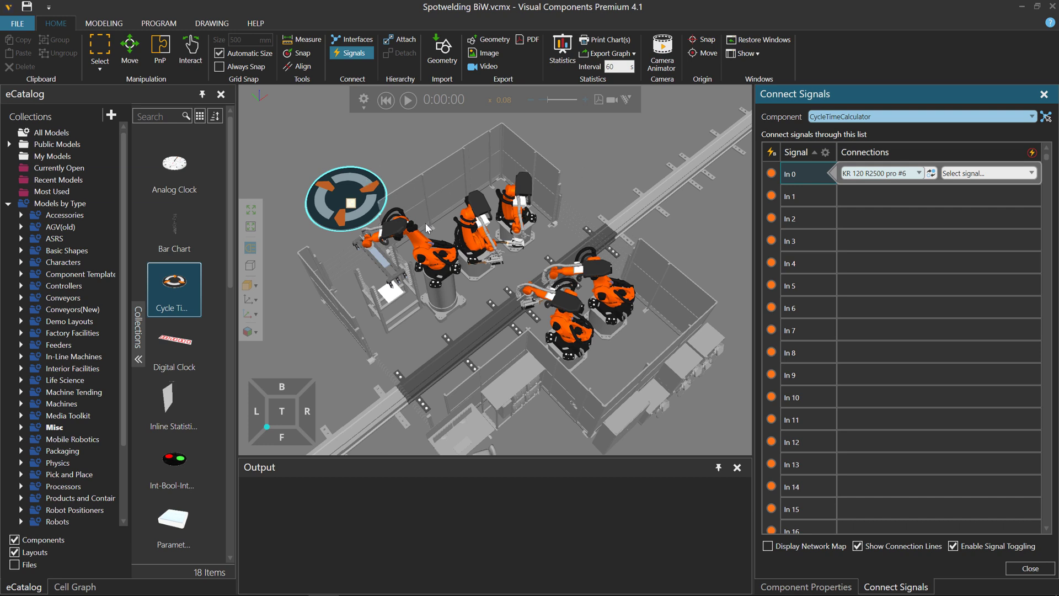
left_click(432, 258)
left_click(433, 261)
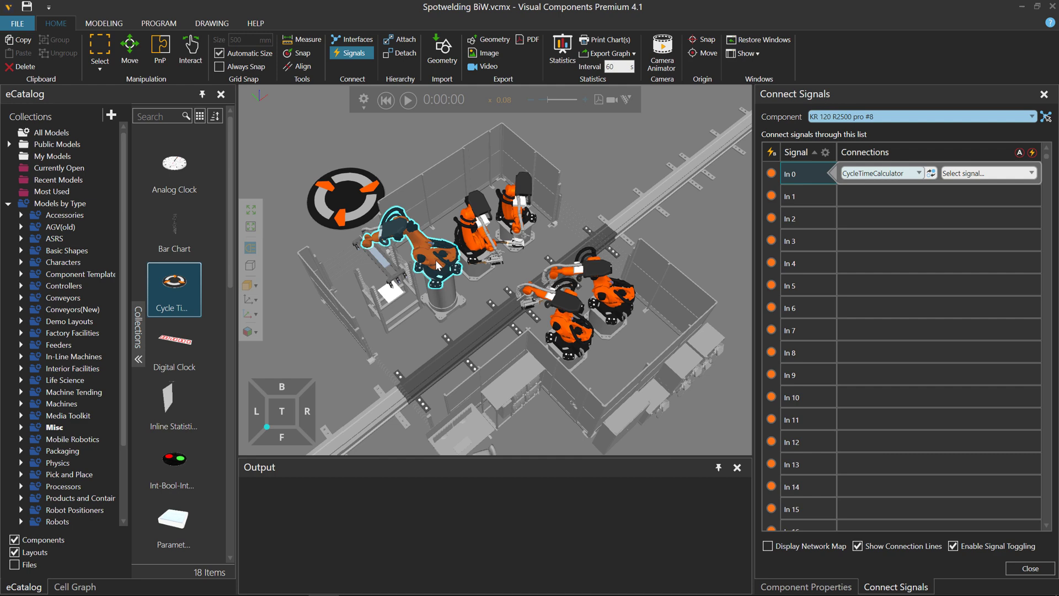
left_click(769, 546)
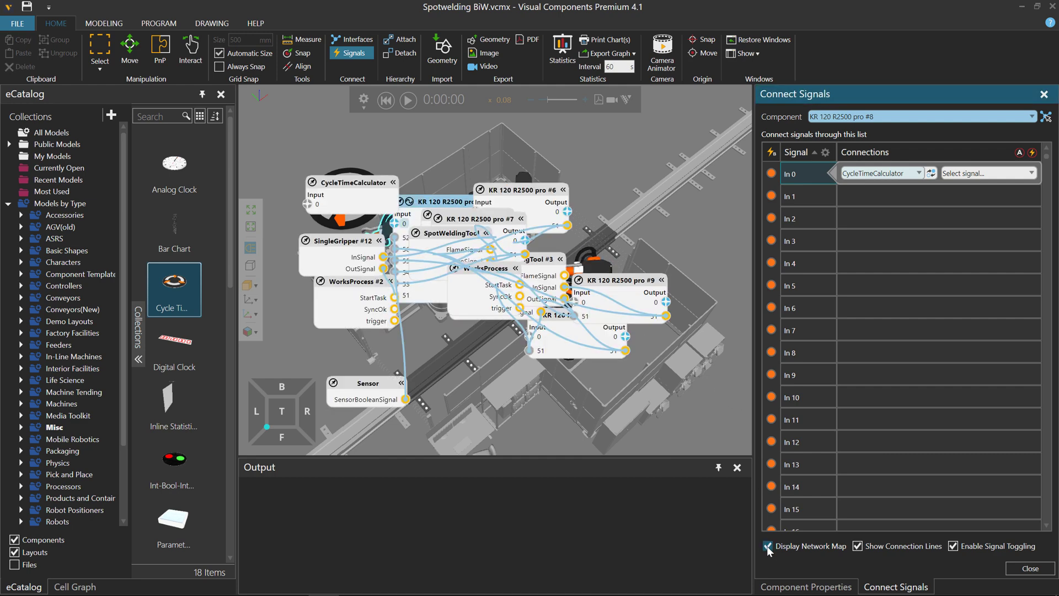
left_click(767, 546)
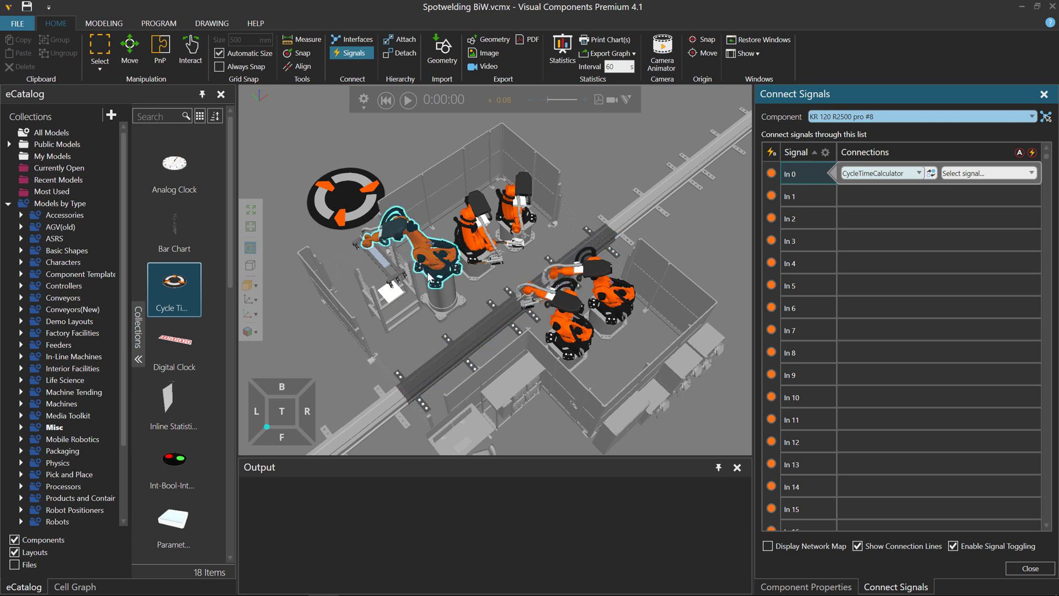
left_click(363, 207)
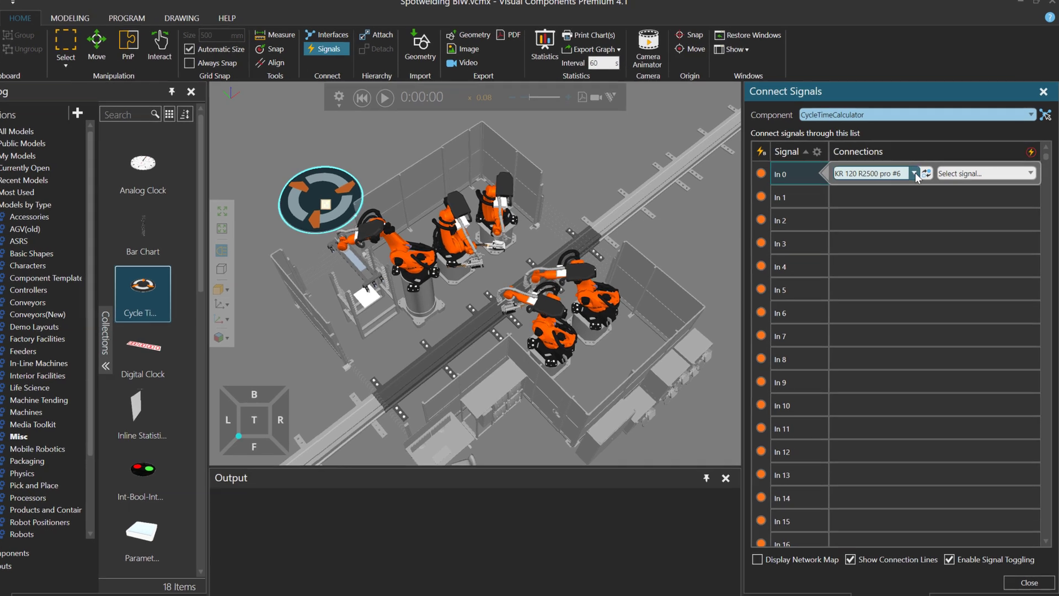
Connect In 0 to Out 100 of KR 120 R2500 pro #6
left_click(918, 173)
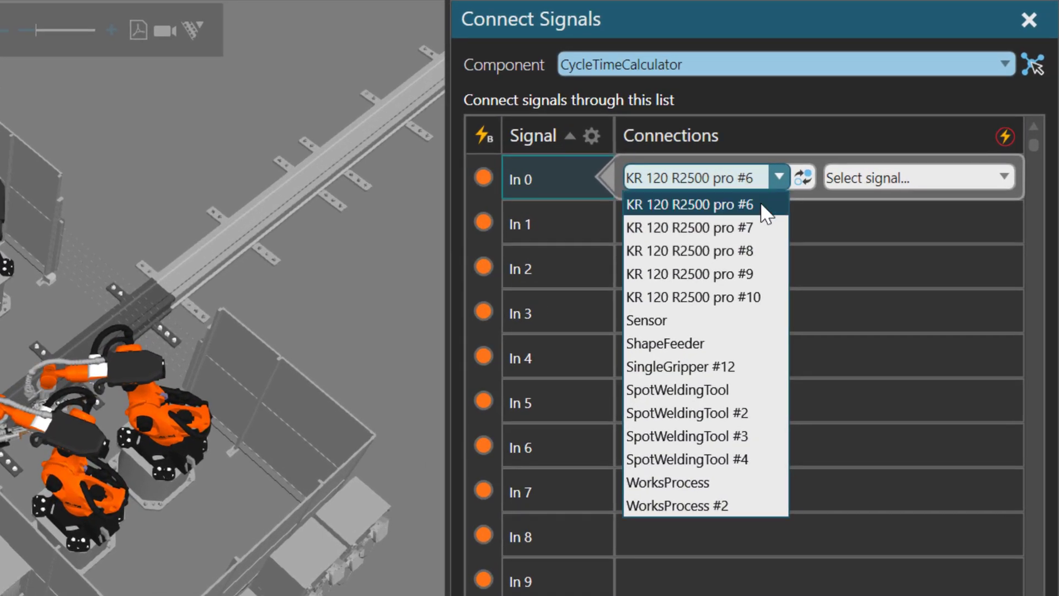
left_click(862, 151)
left_click(871, 177)
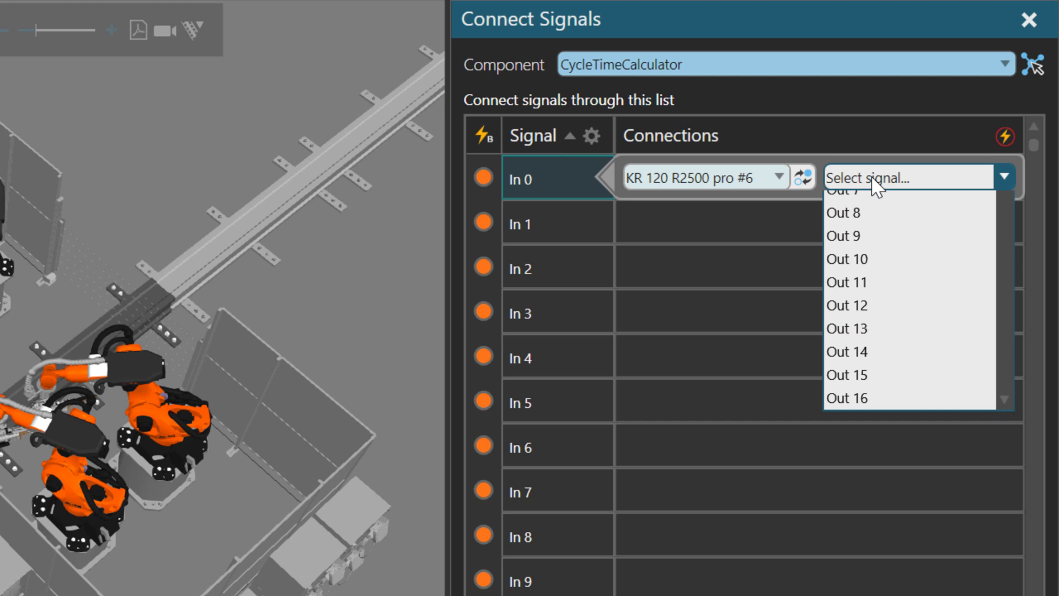
scroll(919, 341, "down", 20)
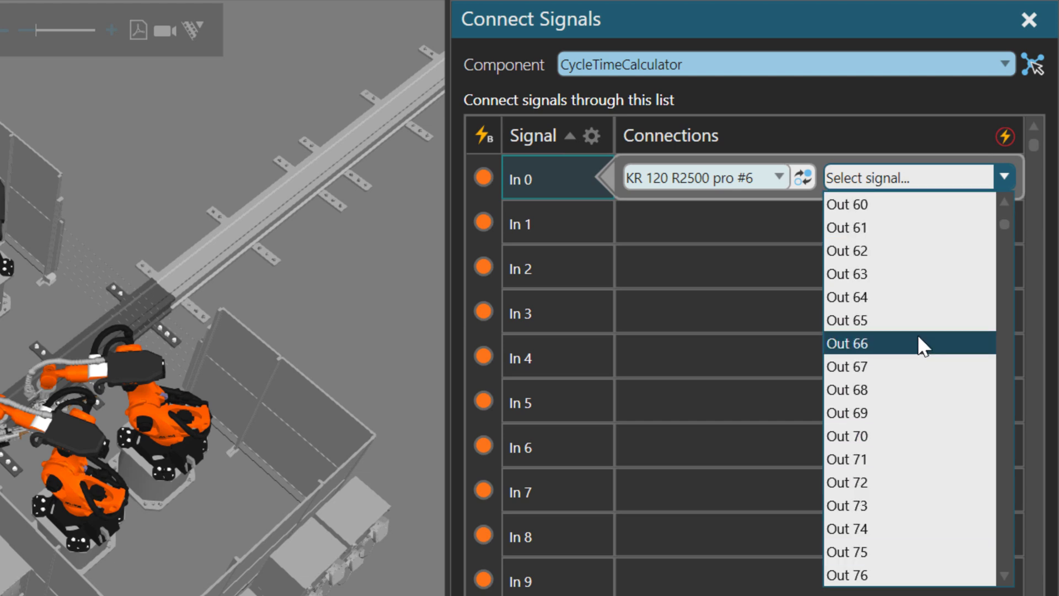
scroll(918, 341, "down", 13)
scroll(902, 243, "up", 17)
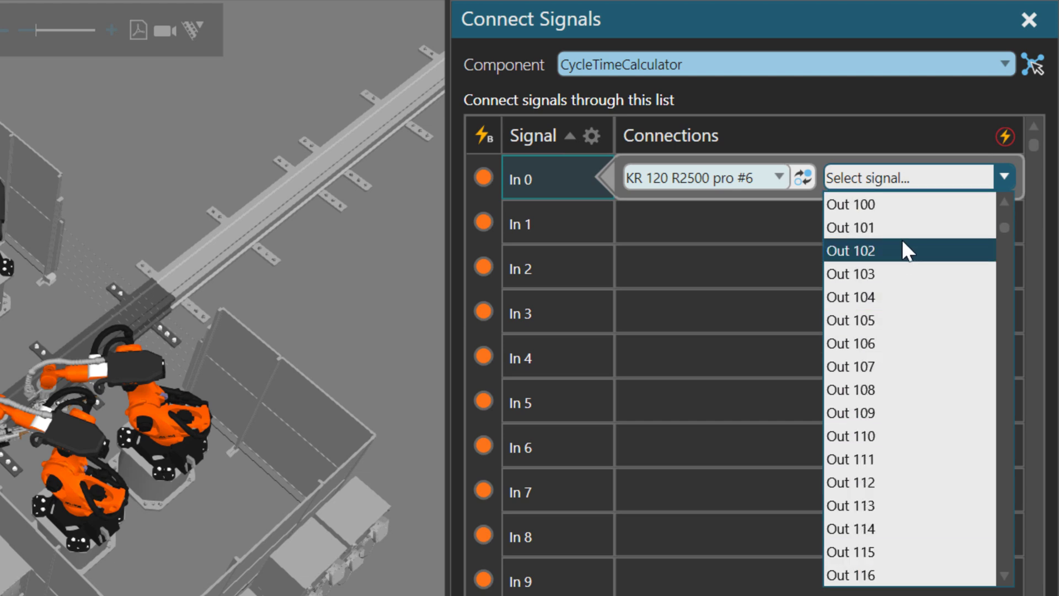
scroll(902, 365, "down", 7)
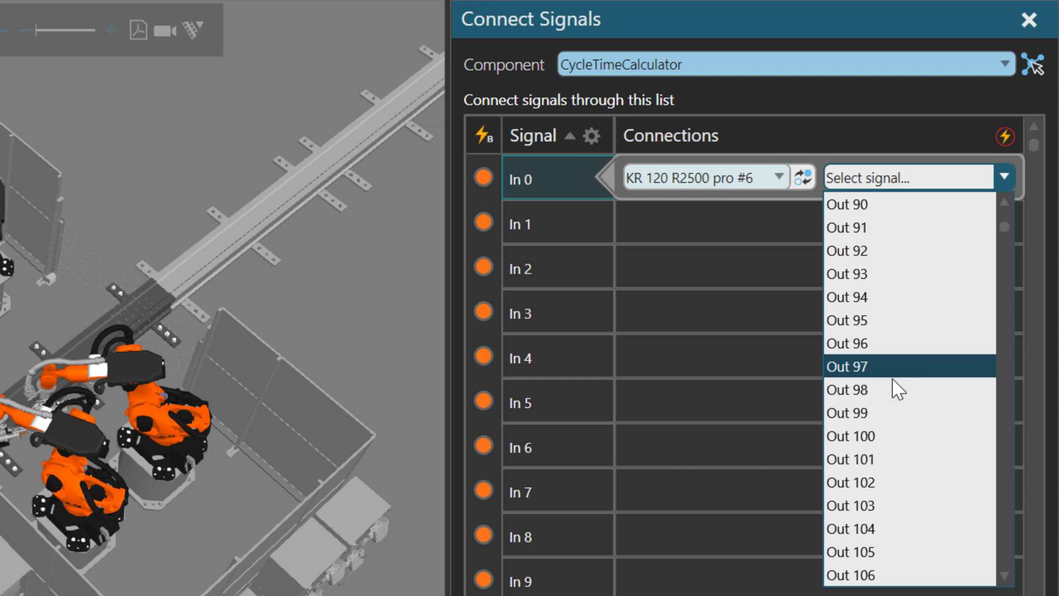
left_click(860, 436)
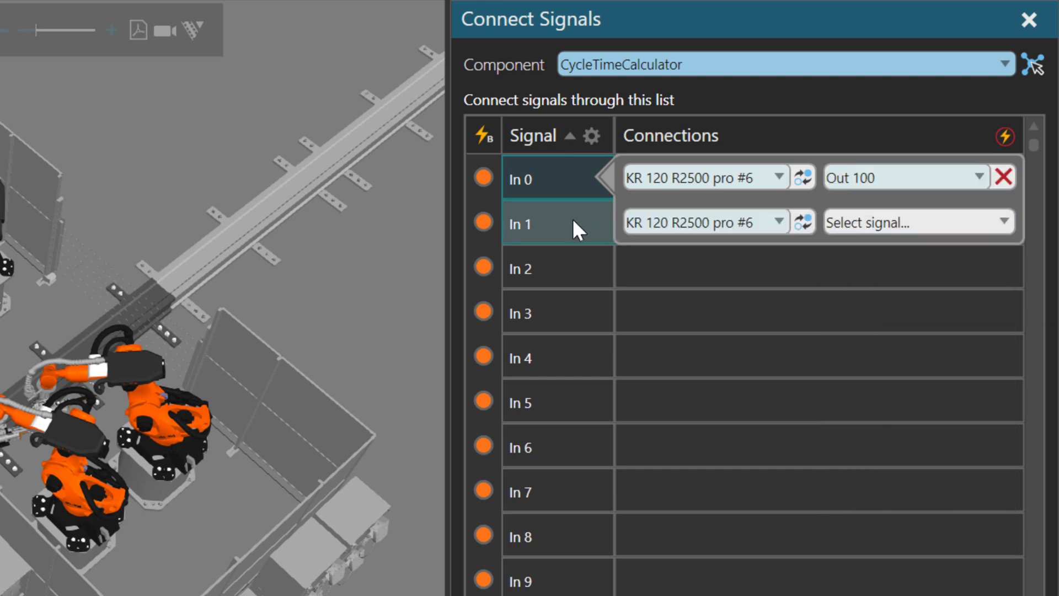
Connect In 1 to Out 100 of KR 120 R2500 pro #7
left_click(554, 226)
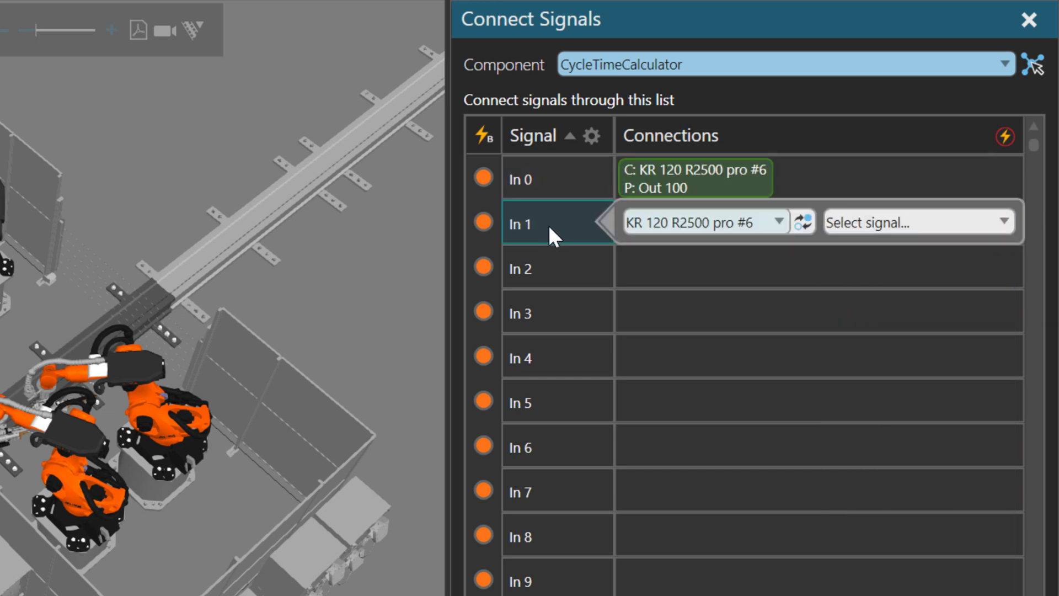
left_click(778, 222)
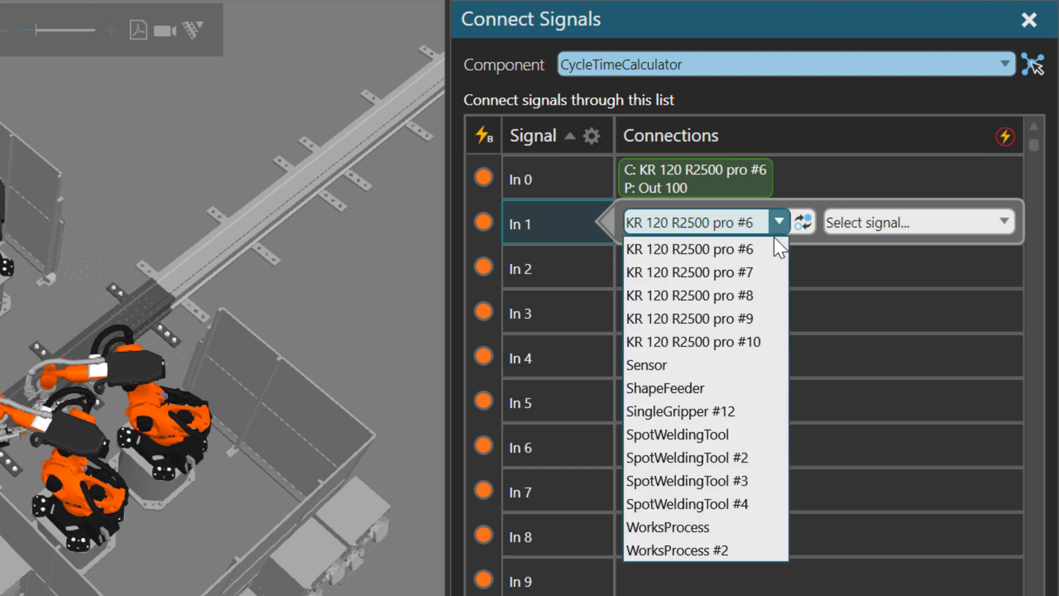
left_click(772, 273)
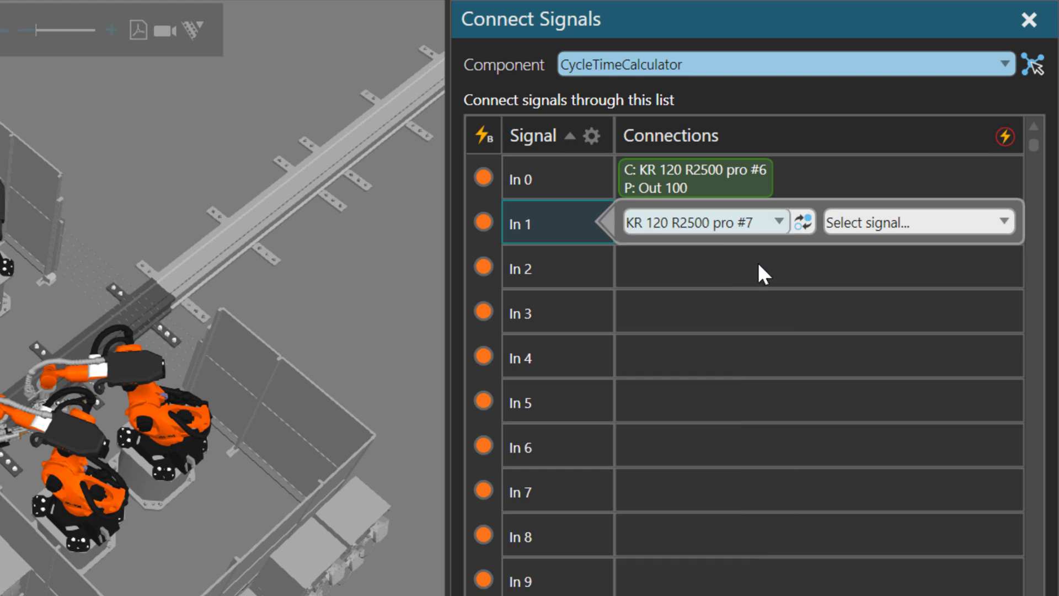
left_click(935, 224)
scroll(963, 405, "down", 20)
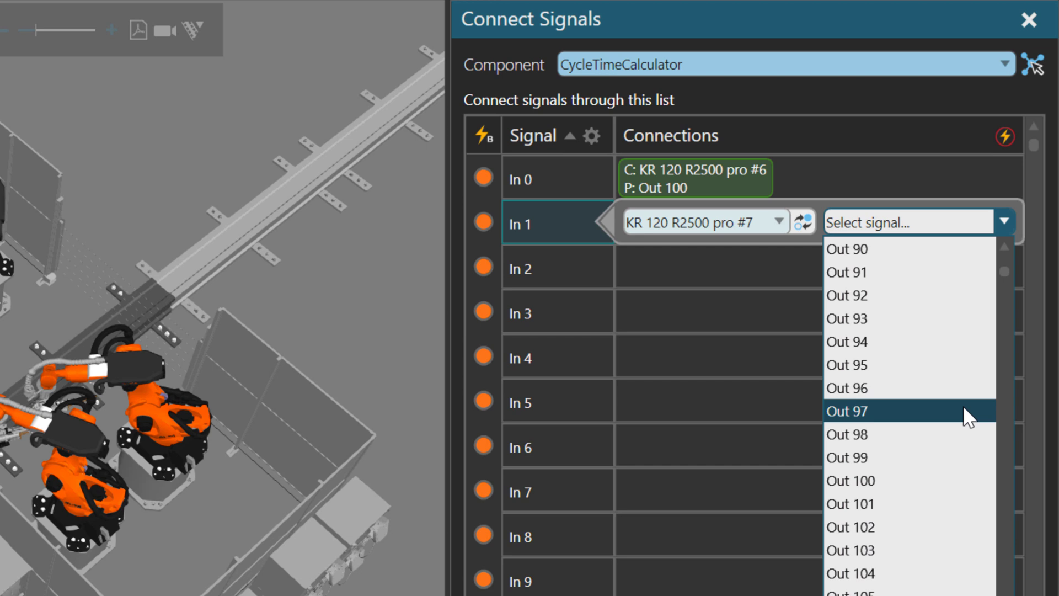
left_click(917, 481)
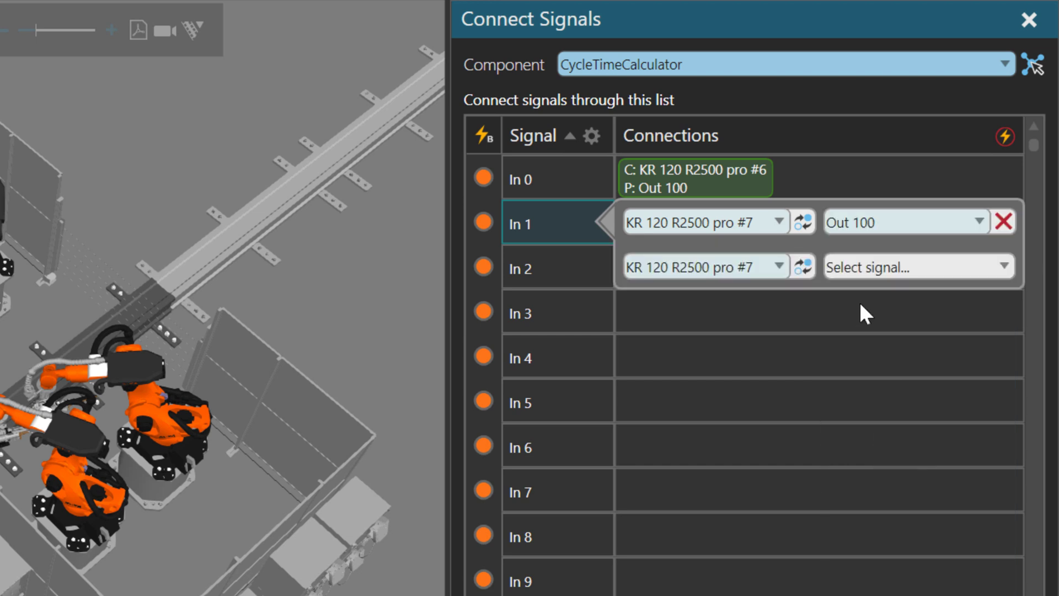
Connect In 2 to Out 100 of KR 120 R2500 pro #8
left_click(557, 270)
left_click(772, 266)
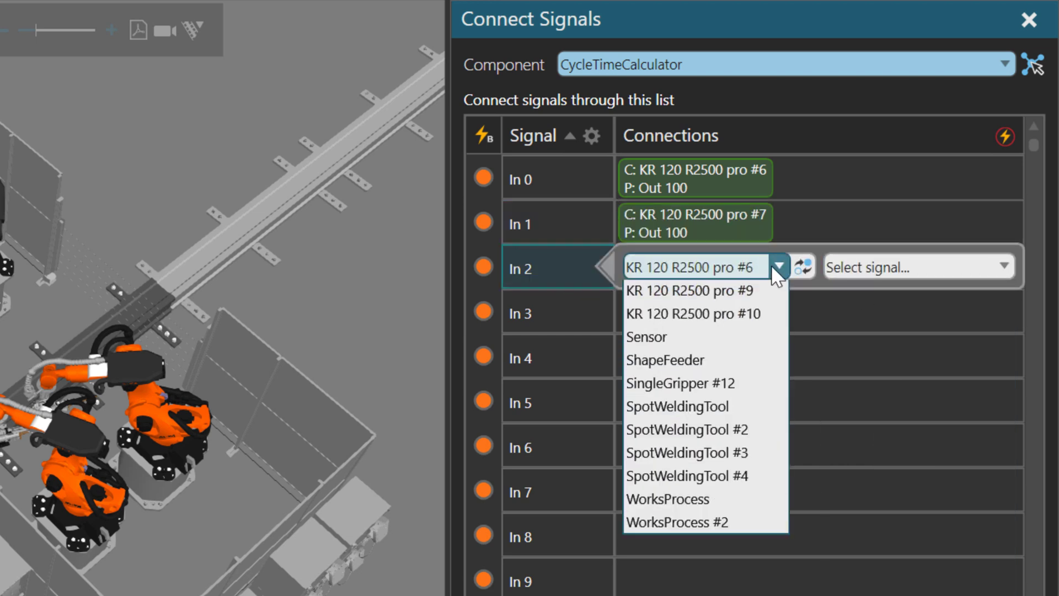
left_click(762, 347)
left_click(860, 271)
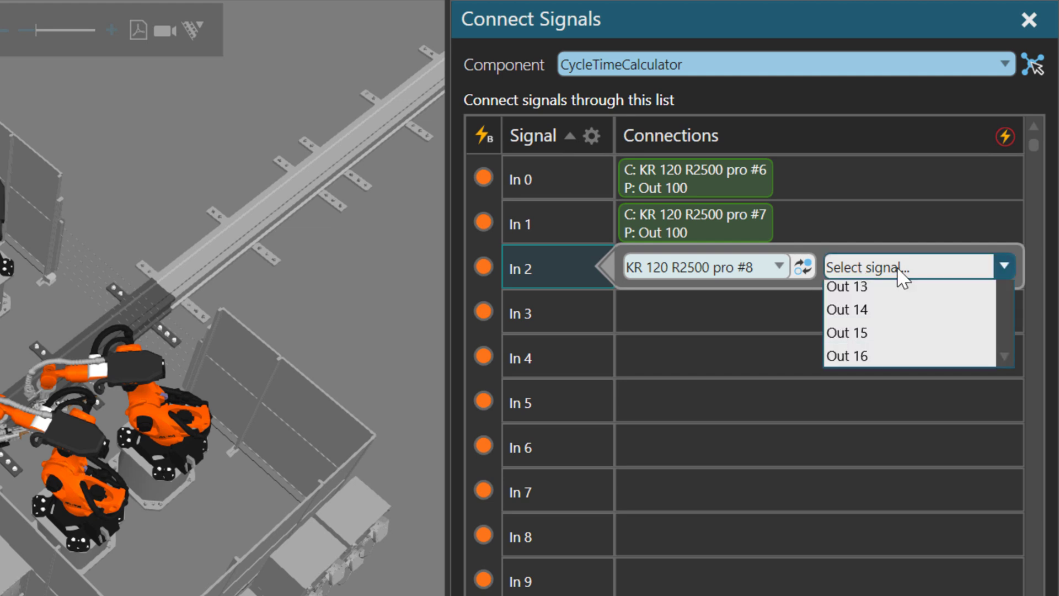
scroll(926, 380, "down", 15)
scroll(925, 379, "down", 20)
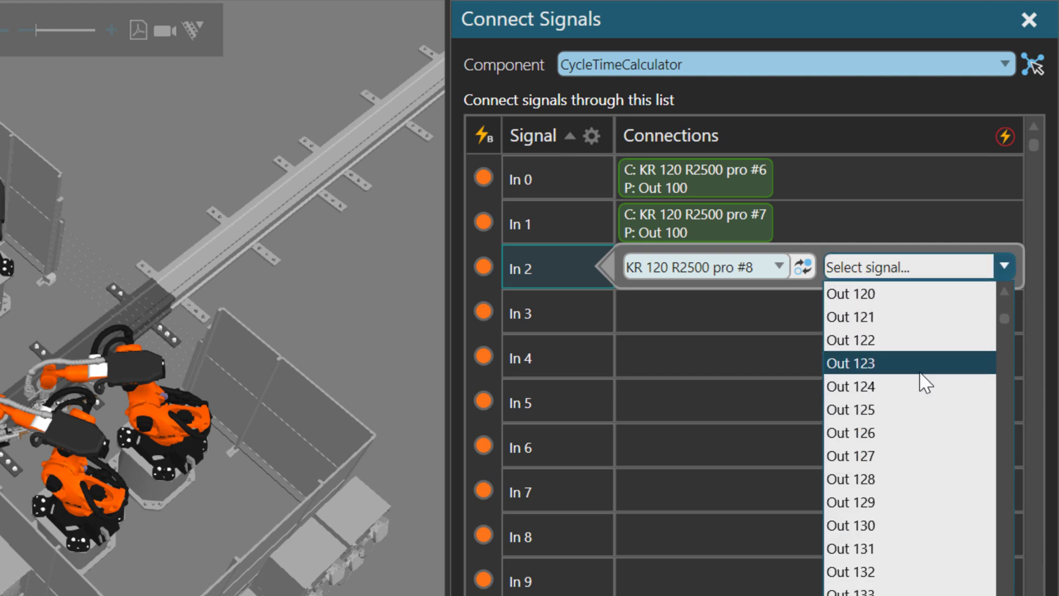
scroll(921, 378, "up", 9)
left_click(889, 524)
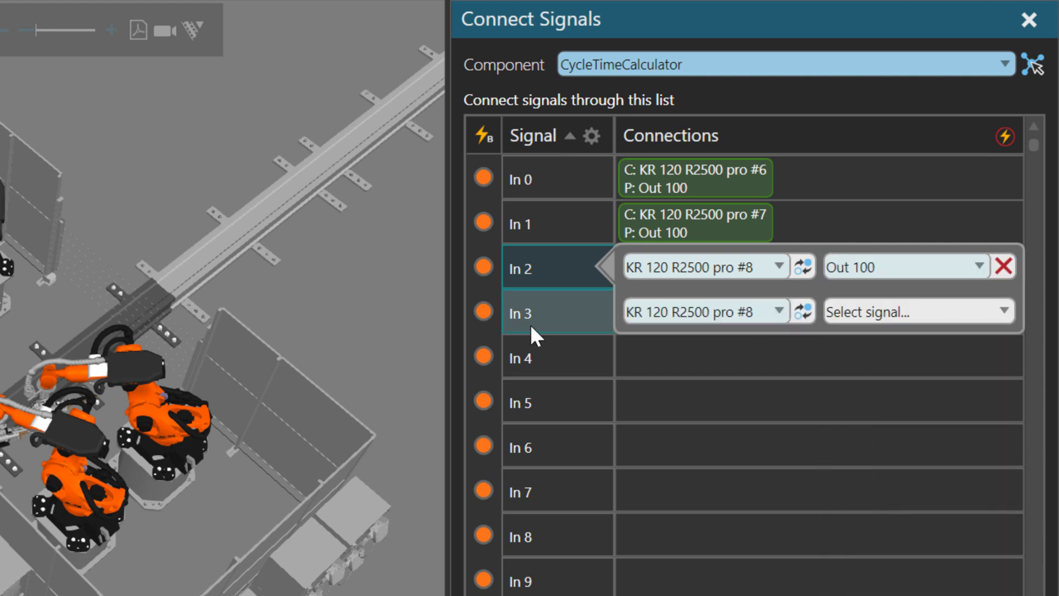
Connect In 3 to Out 100 of KR 120 R2500 pro #9
left_click(564, 320)
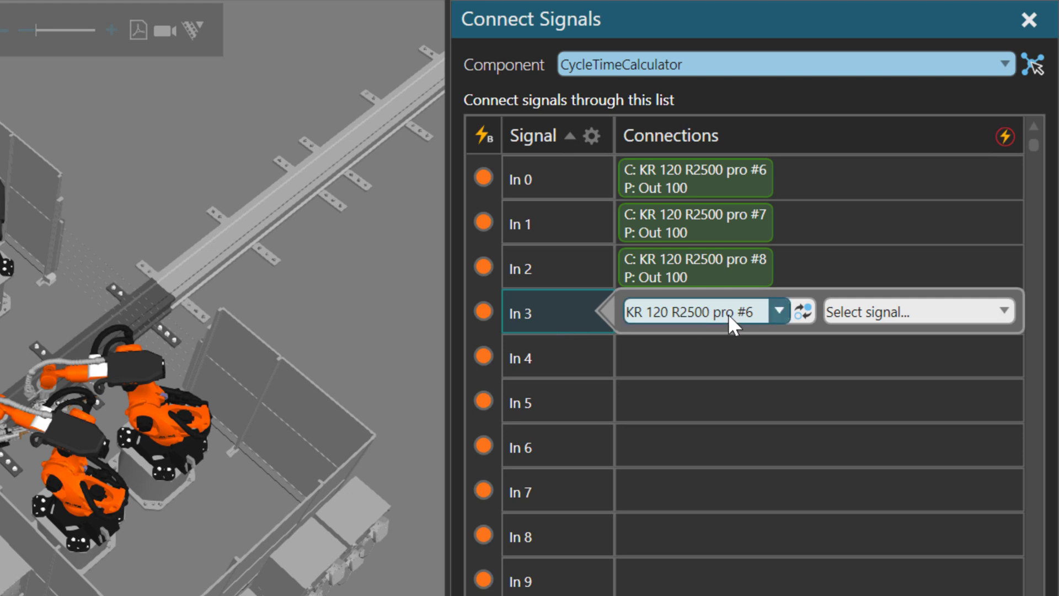
left_click(773, 310)
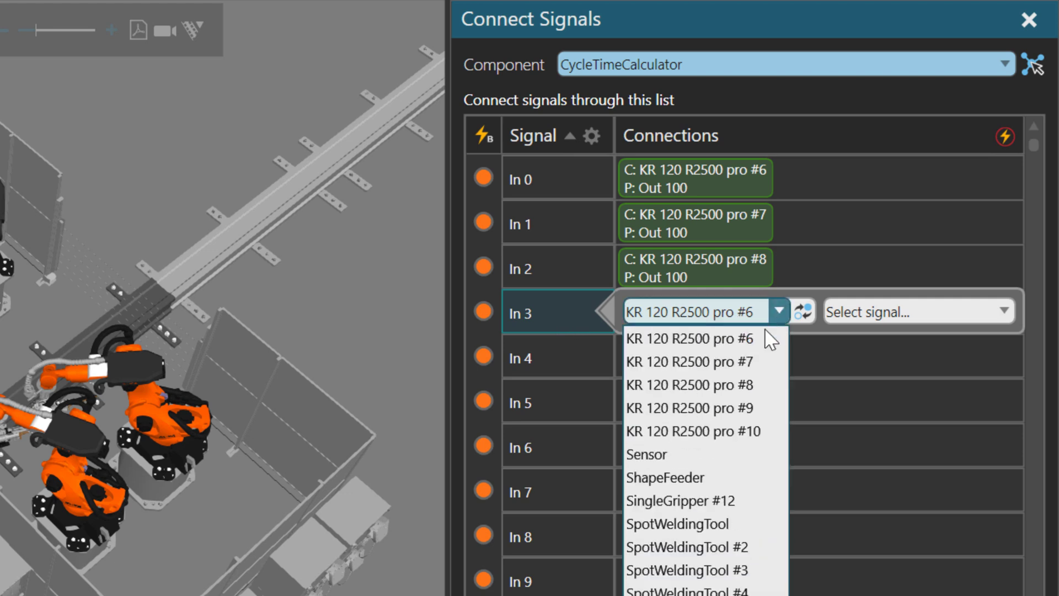
left_click(751, 413)
left_click(889, 312)
scroll(894, 419, "down", 20)
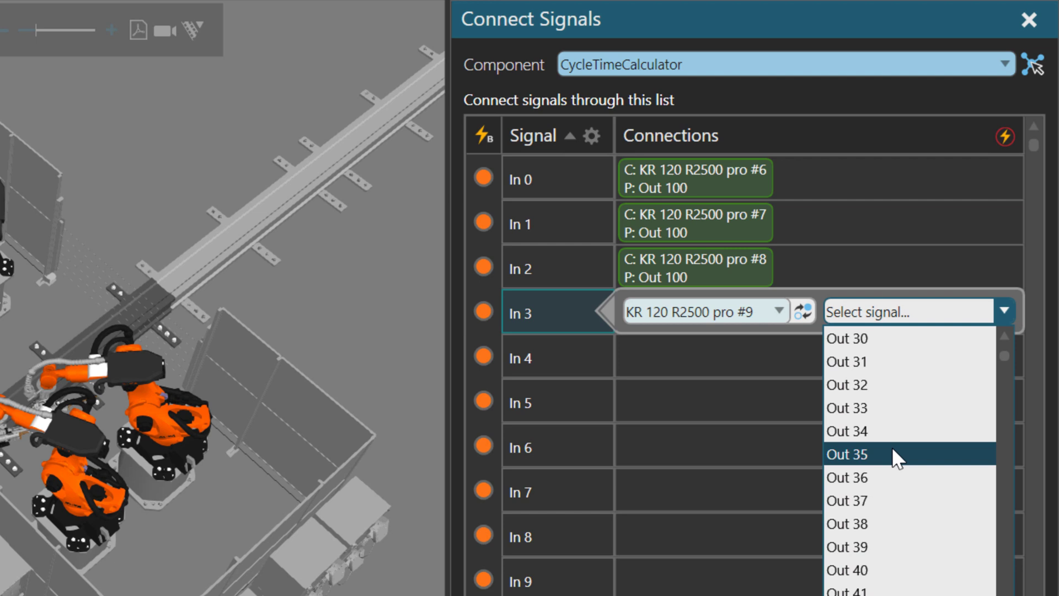
scroll(892, 447, "down", 6)
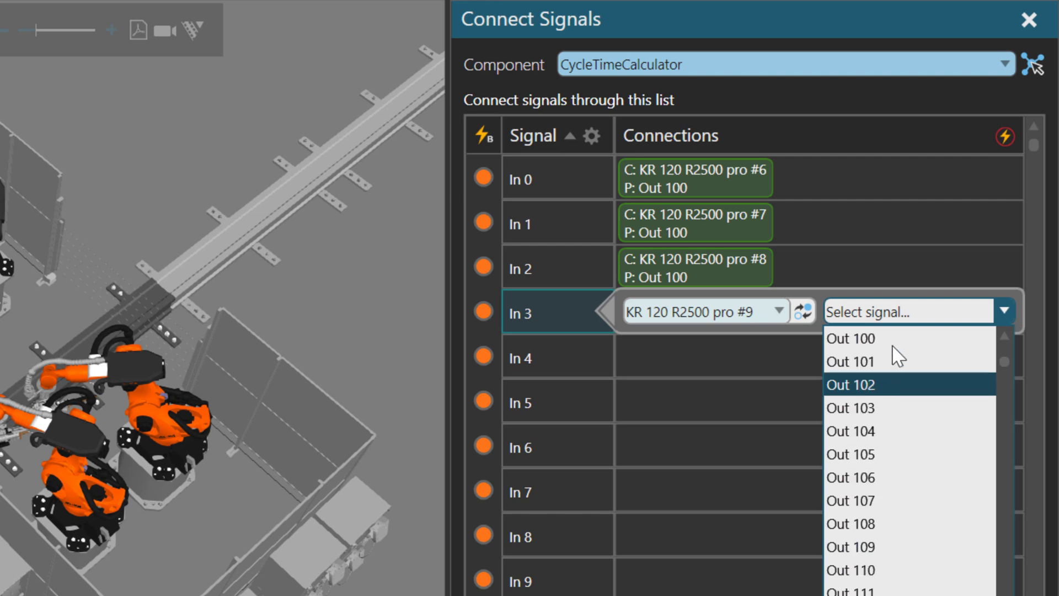
left_click(893, 339)
Connect In 4 to Out 100 of KR 120 R2500 pro #10 and commit it
left_click(565, 355)
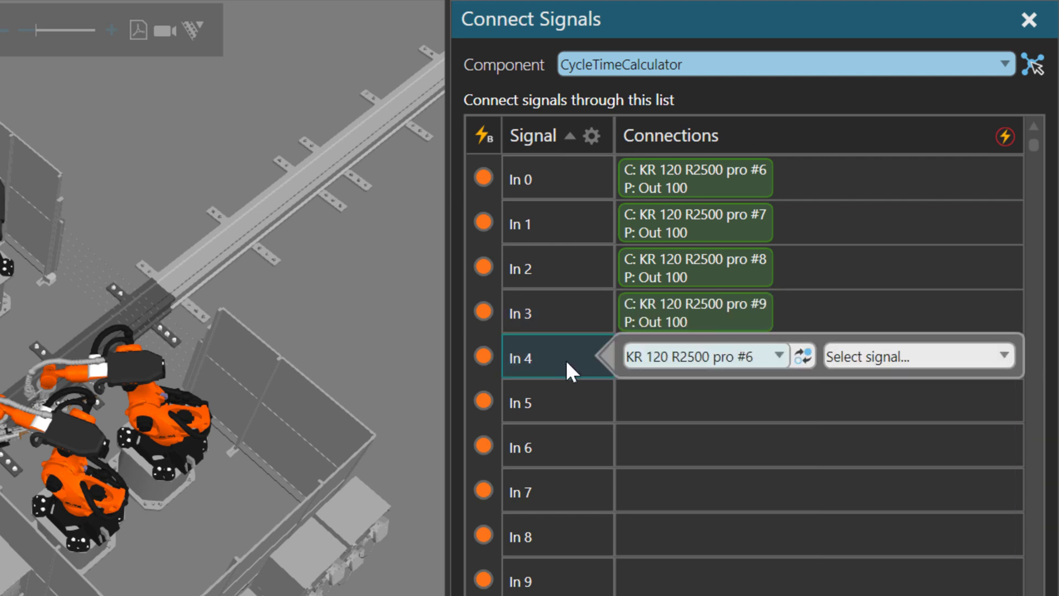
left_click(775, 355)
left_click(745, 475)
left_click(914, 357)
scroll(916, 425, "down", 20)
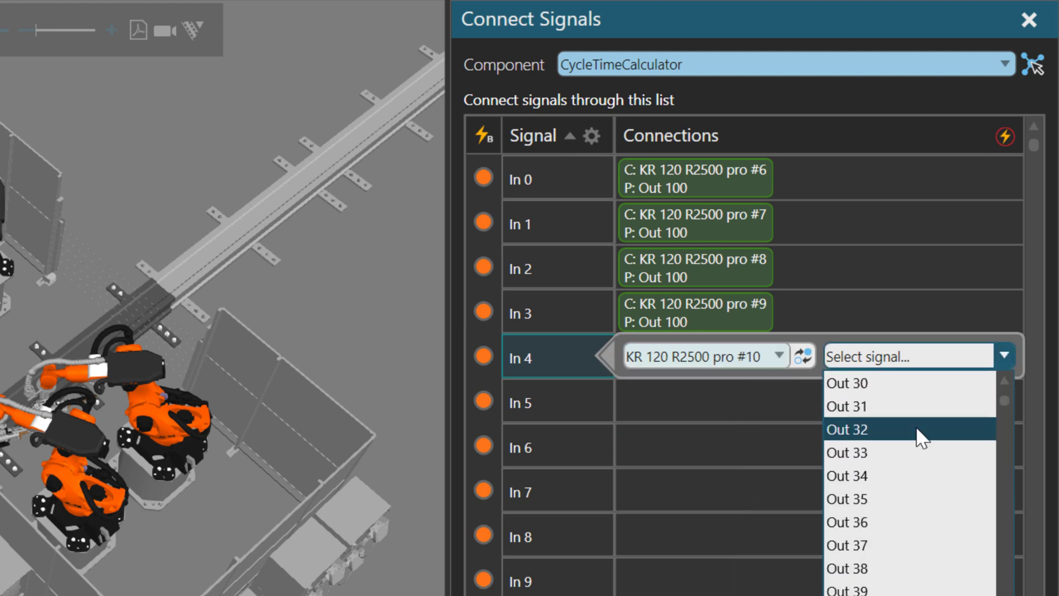
scroll(916, 426, "down", 13)
scroll(915, 426, "up", 7)
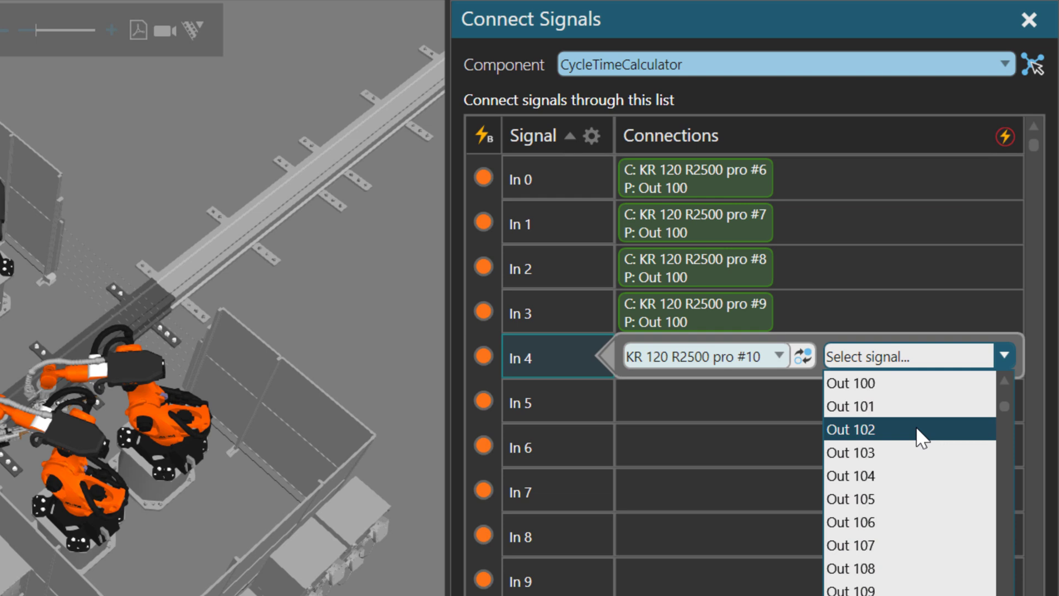
left_click(890, 384)
left_click(581, 400)
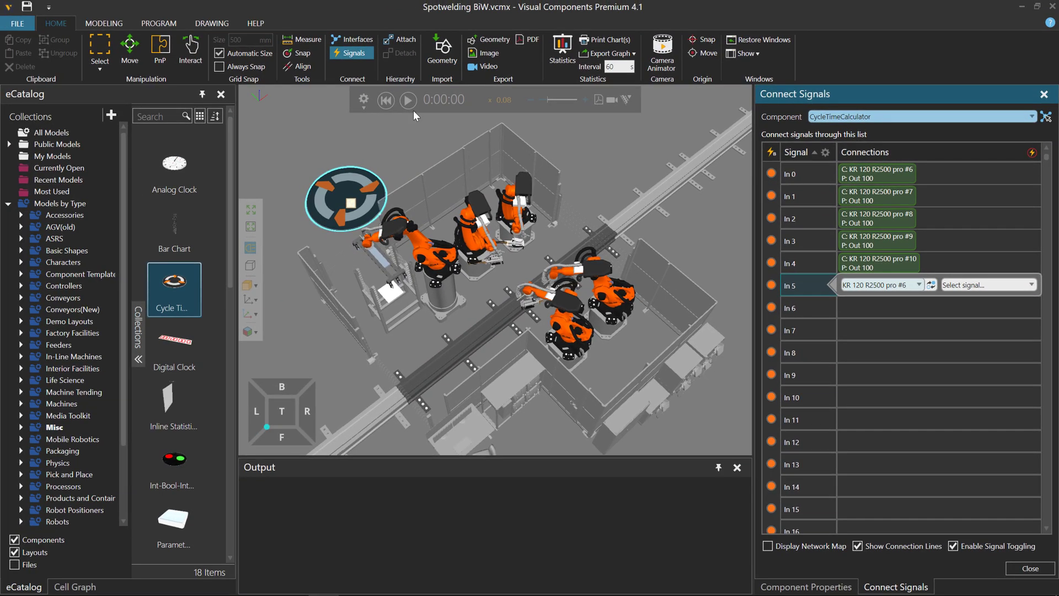
Start the spotwelding simulation and close Connect Signals to show the calculator's properties
left_click(410, 102)
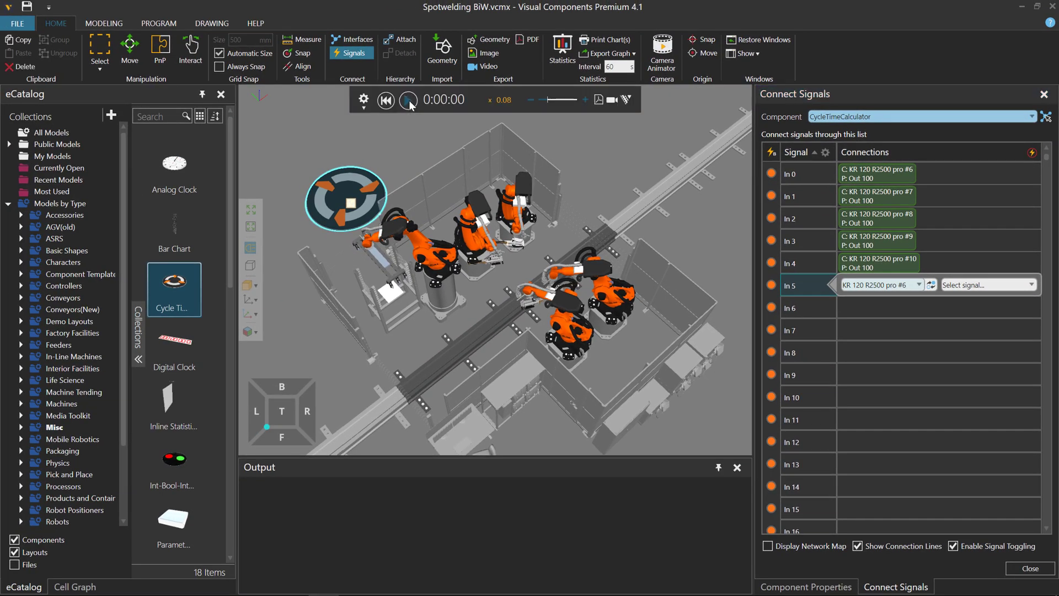
left_click(1031, 569)
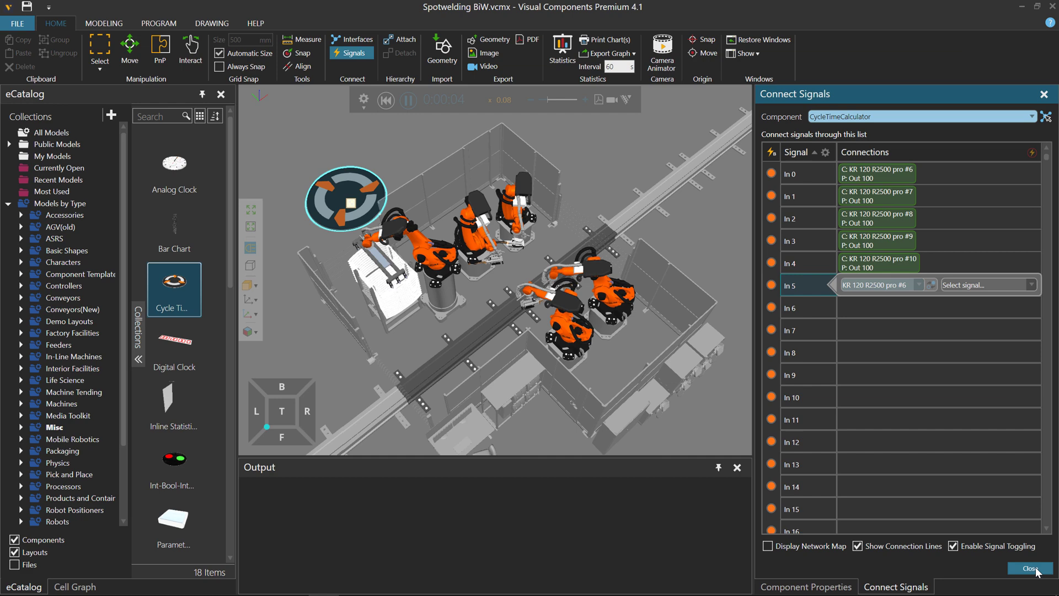
left_click(1030, 569)
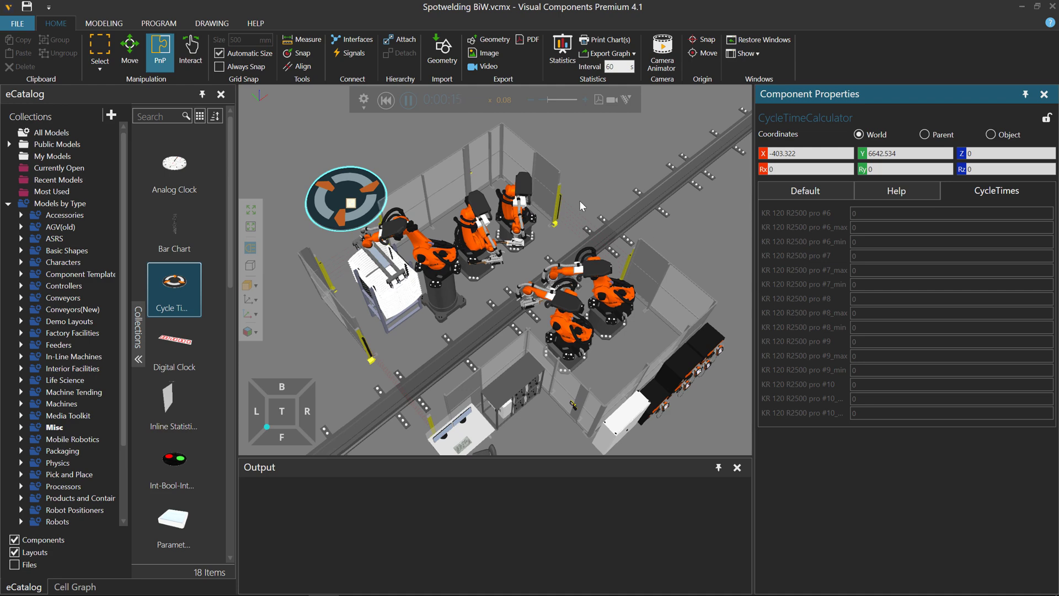
Reset the simulation and open robot KR 120 R2500 pro #8's hold subprogram
left_click(386, 100)
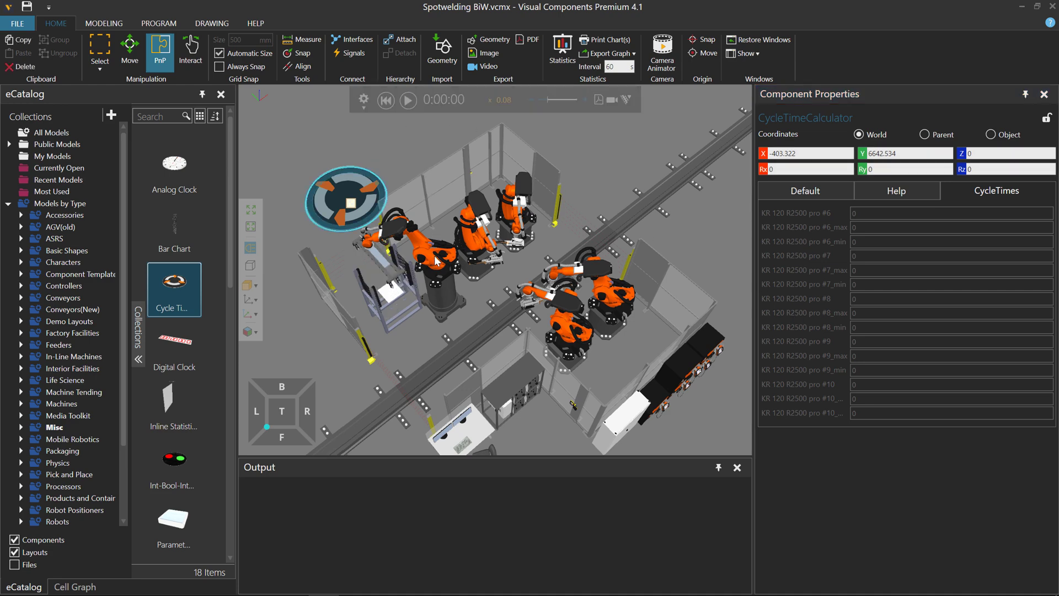
left_click(442, 259)
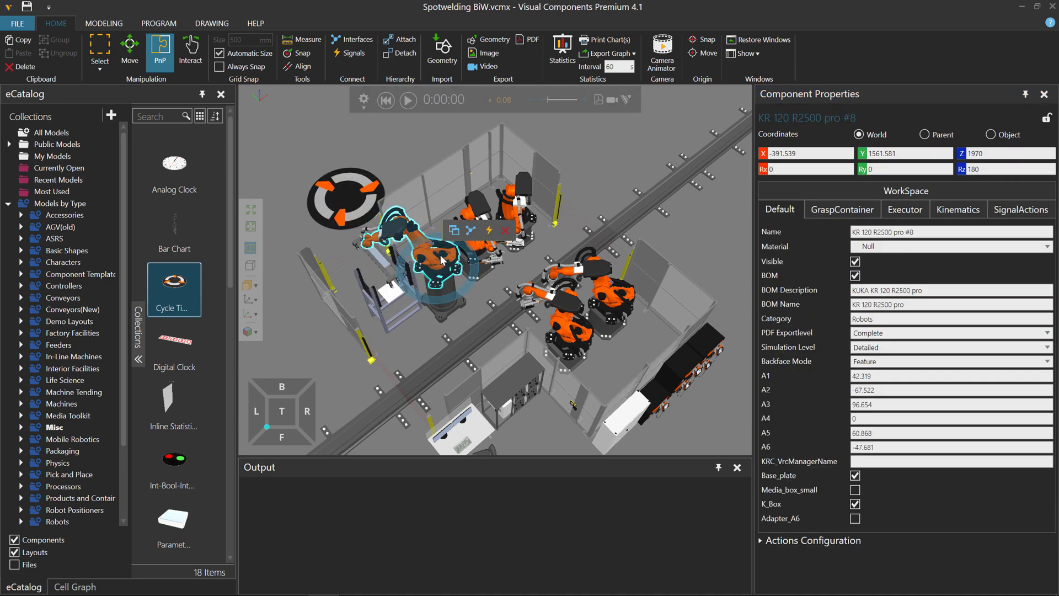
scroll(469, 163, "up", 5)
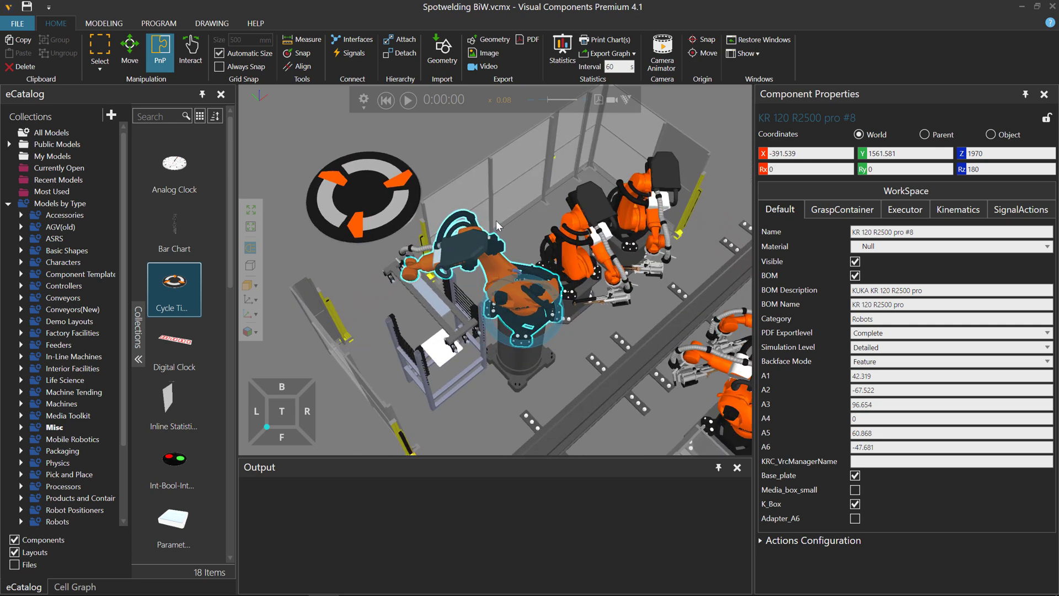
scroll(510, 233, "up", 2)
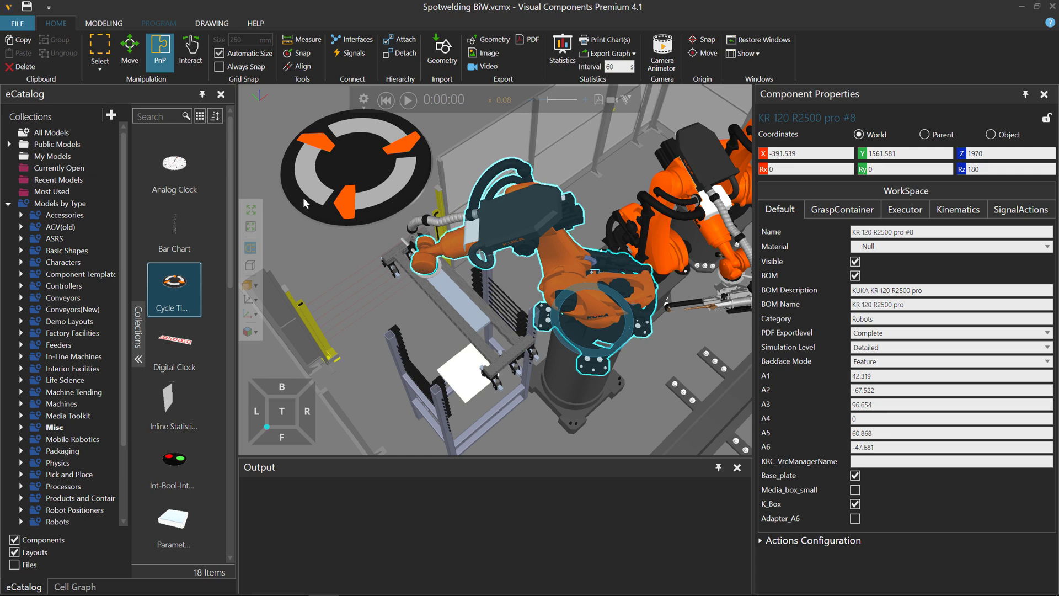
left_click(166, 27)
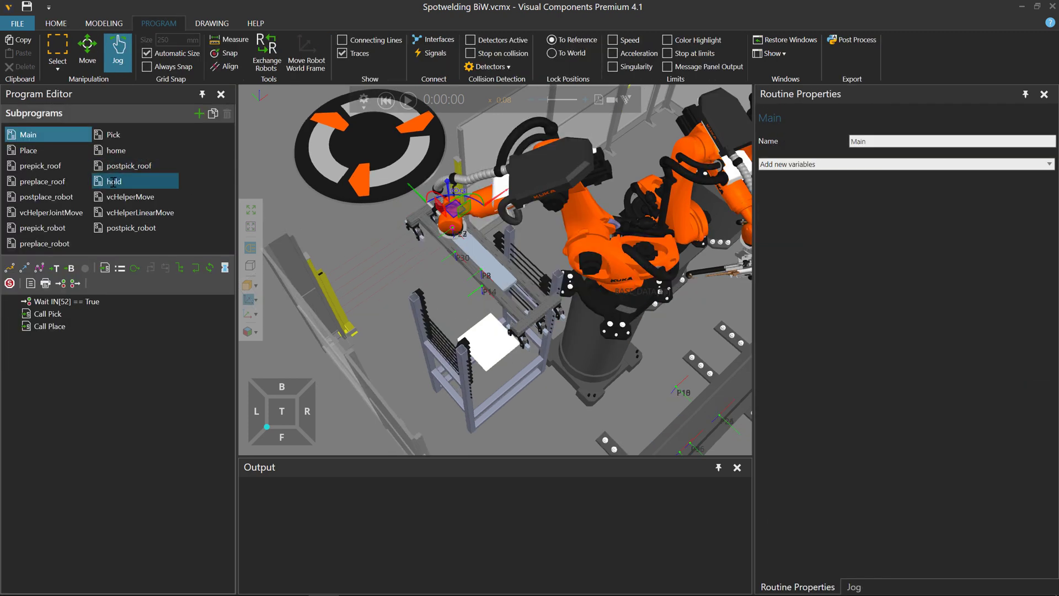
left_click(102, 186)
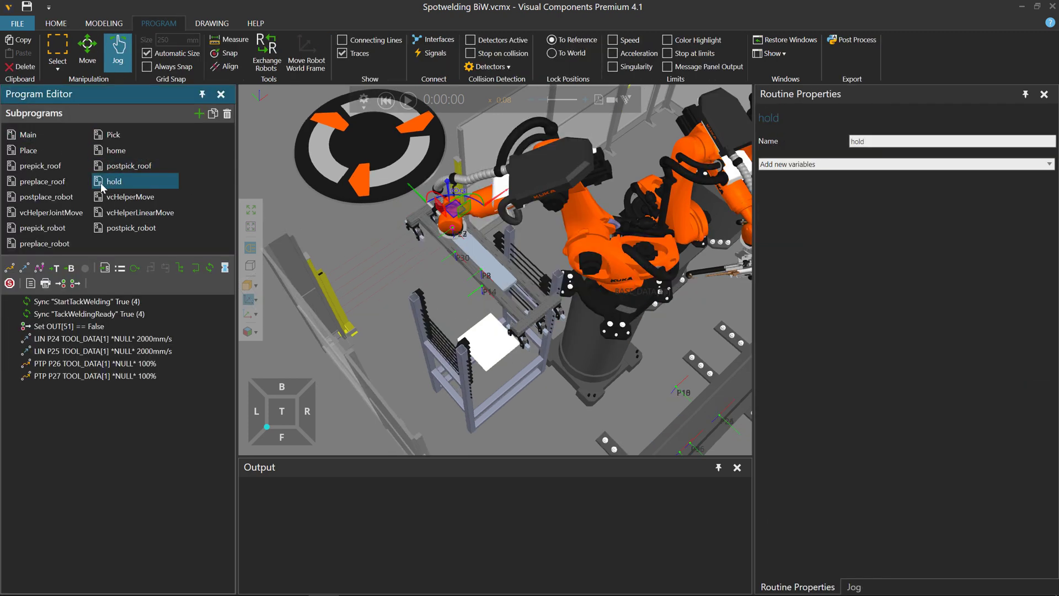
left_click(101, 136)
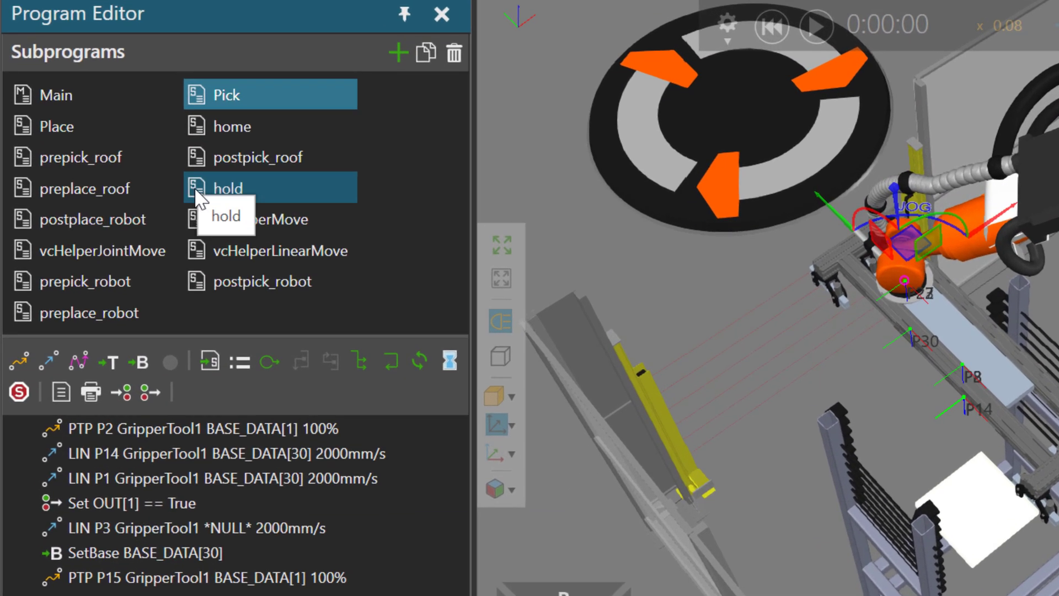
left_click(196, 189)
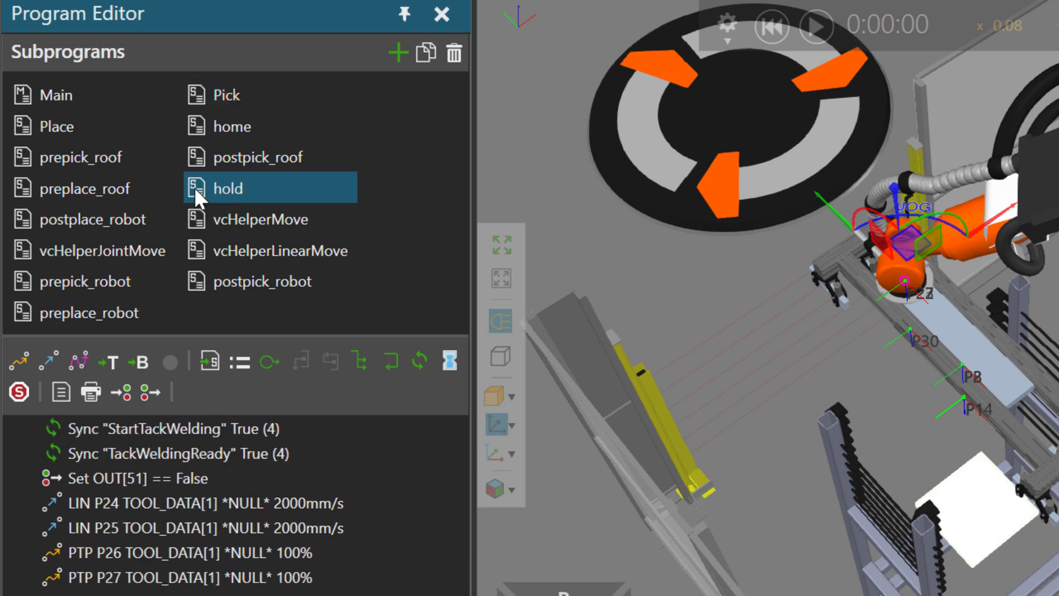
Make the first hold statement set OUT[100] to True
left_click(148, 388)
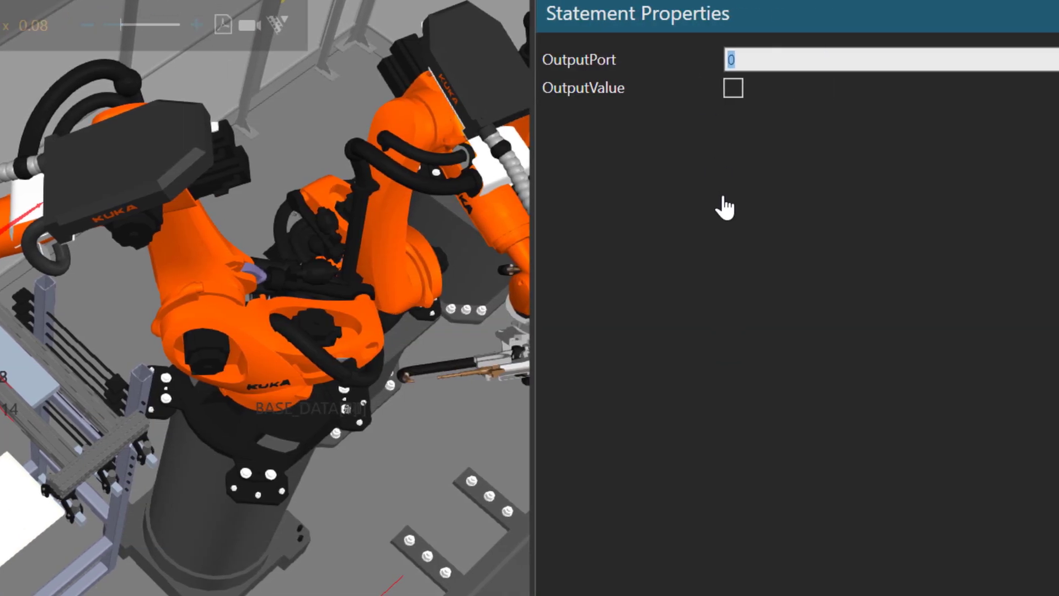
type("10")
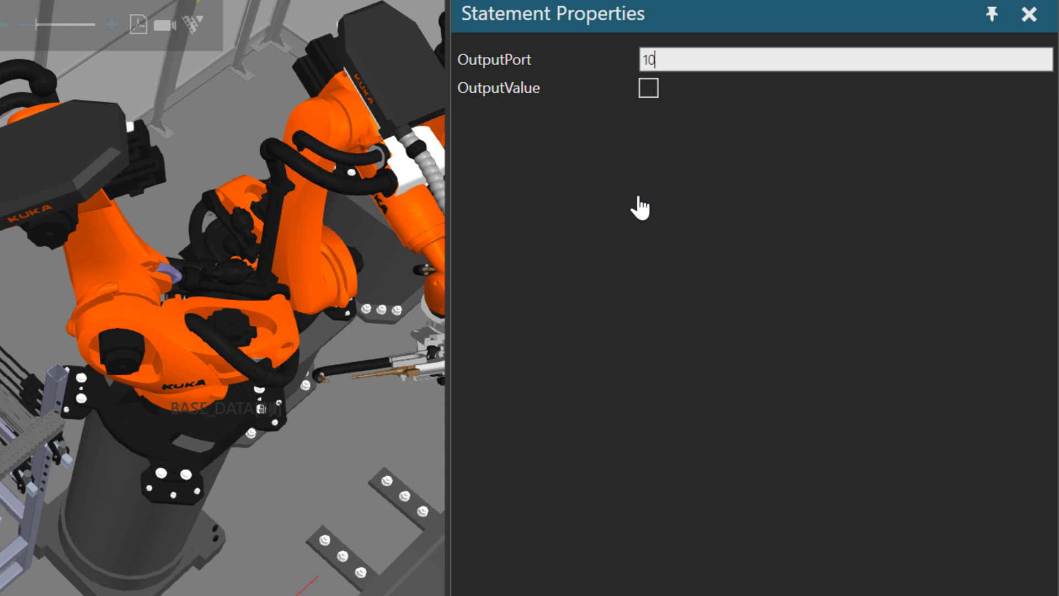
type("0")
key("Return")
left_click(649, 89)
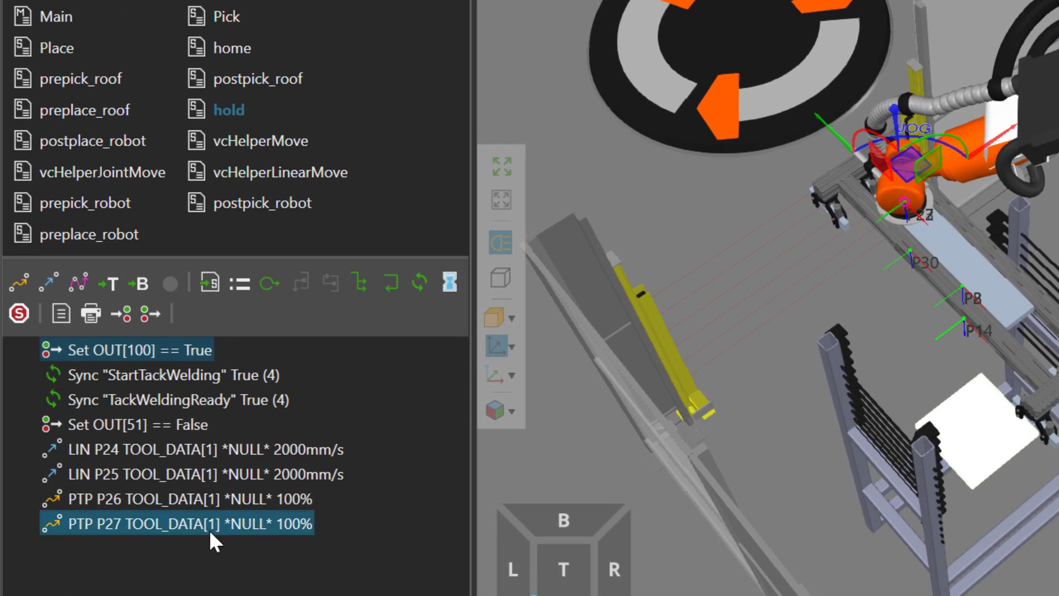
Add a Set Binary Output on port 100 after PTP P27, leaving it False
left_click(209, 529)
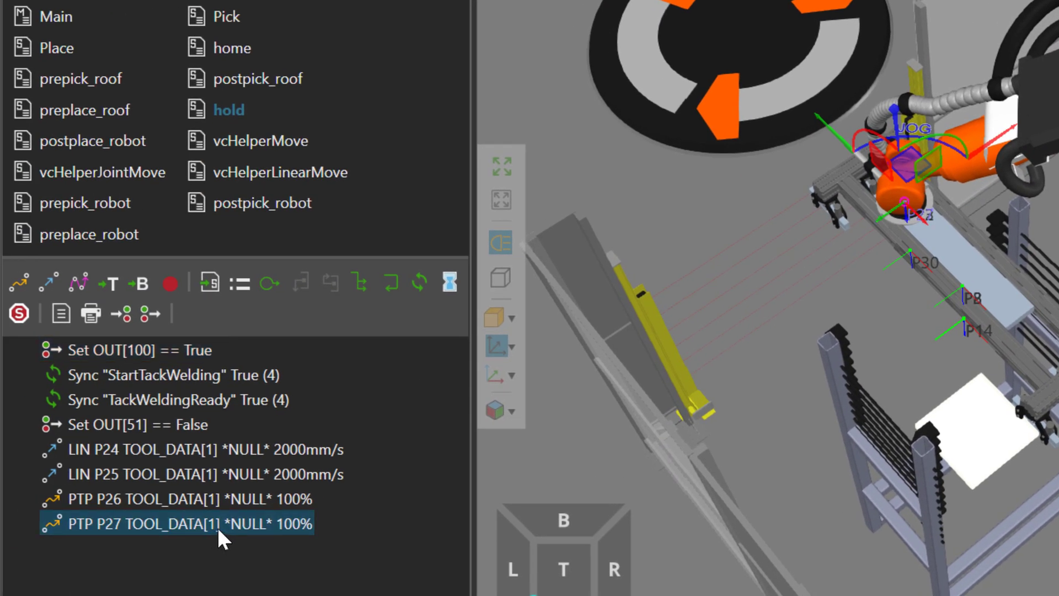
left_click(148, 314)
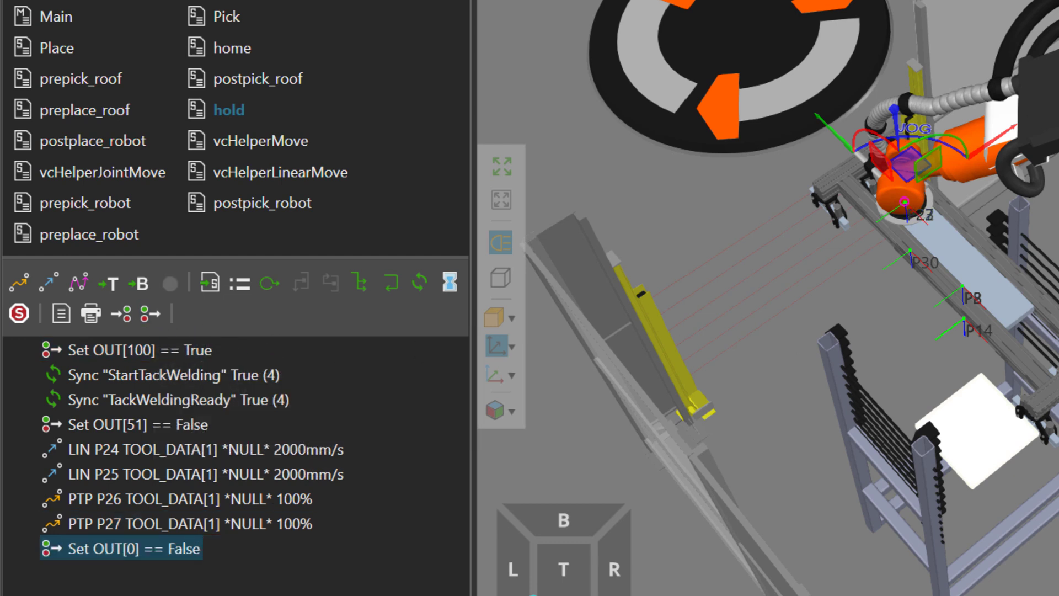
key("Return")
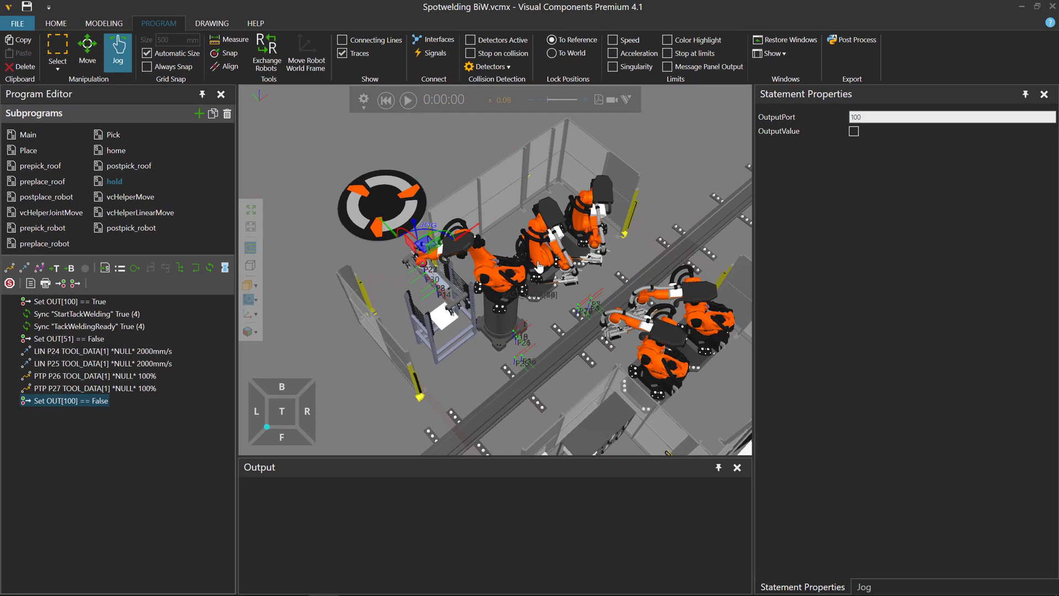
Select robot KR 120 R2500 pro #7 and show its weld subprogram statements
left_click(539, 267)
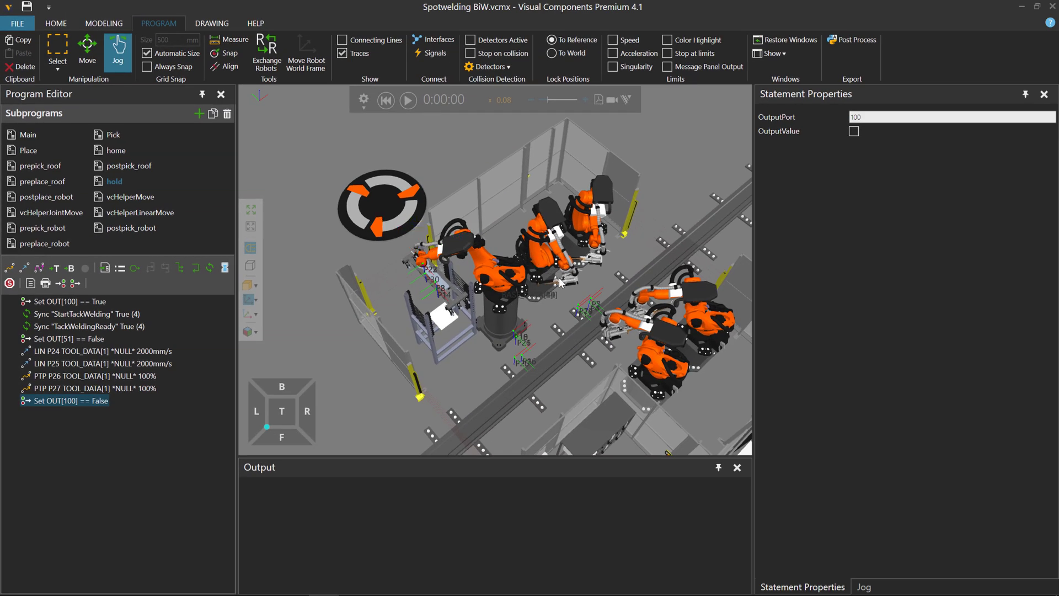
left_click(545, 281)
left_click(543, 257)
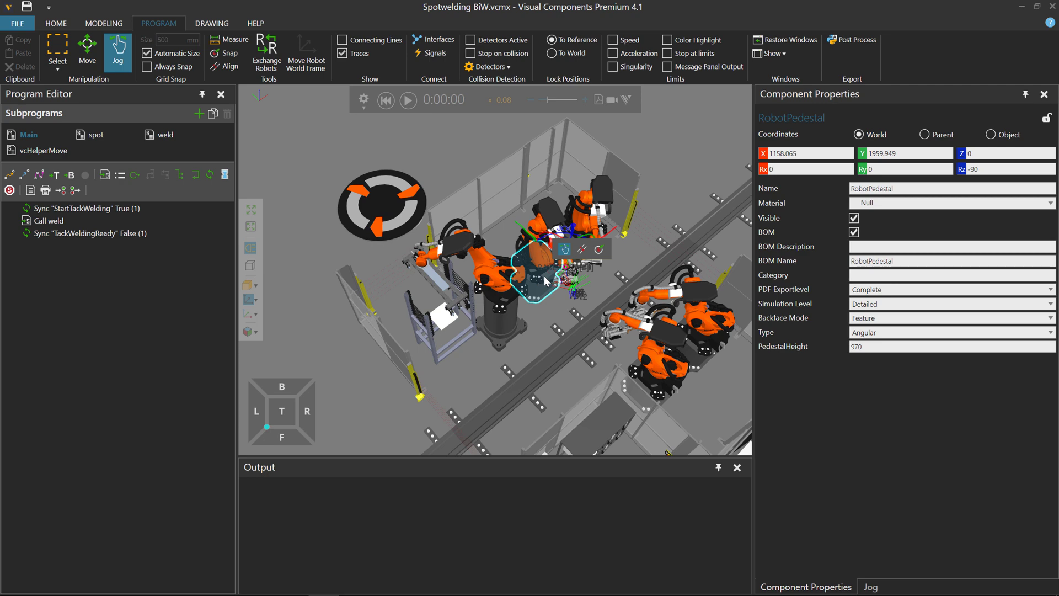
left_click(545, 263)
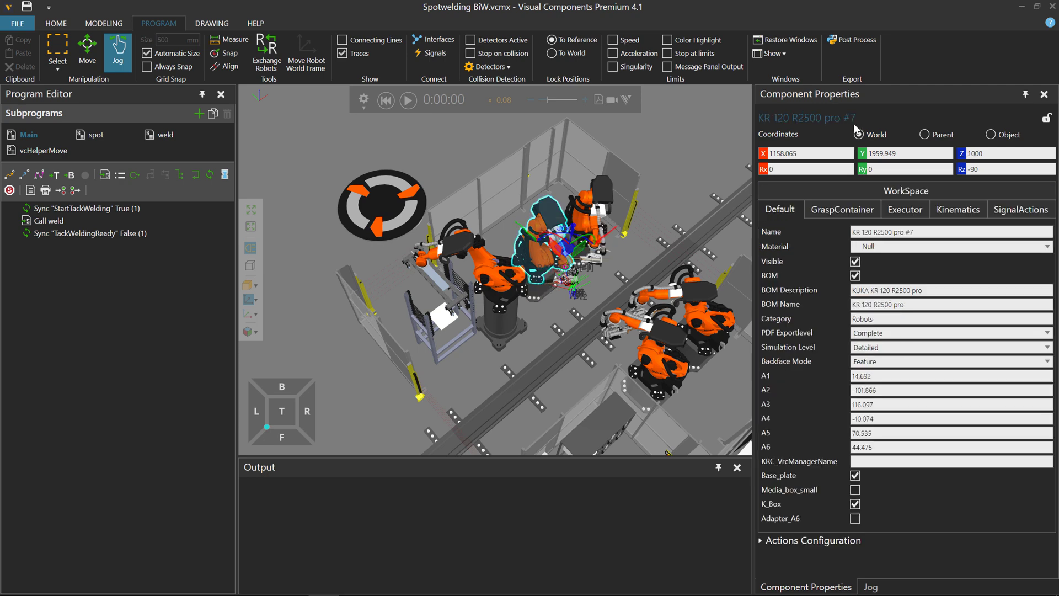
scroll(472, 197, "up", 2)
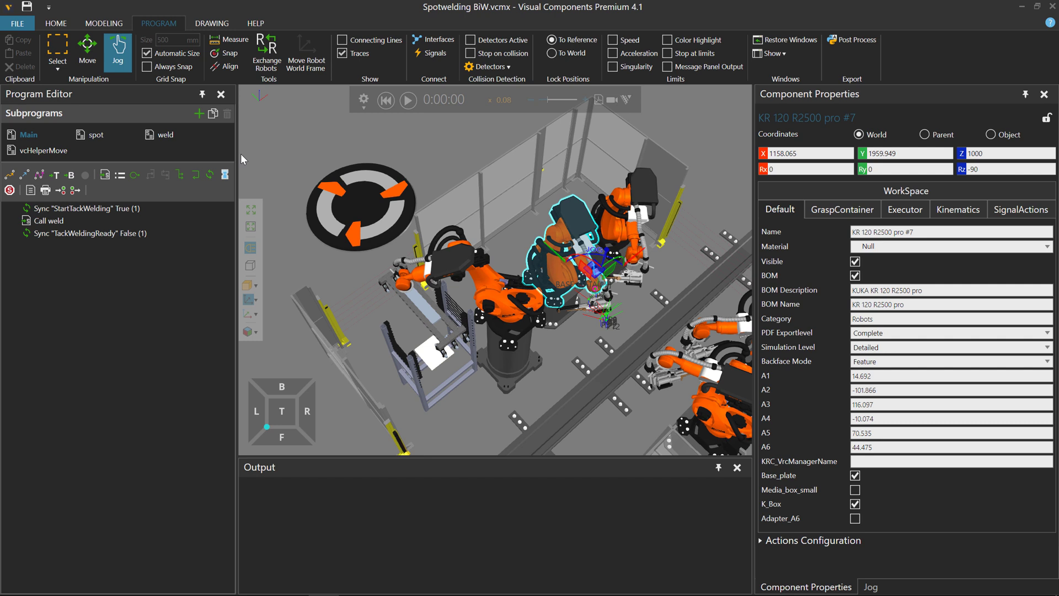
left_click(153, 139)
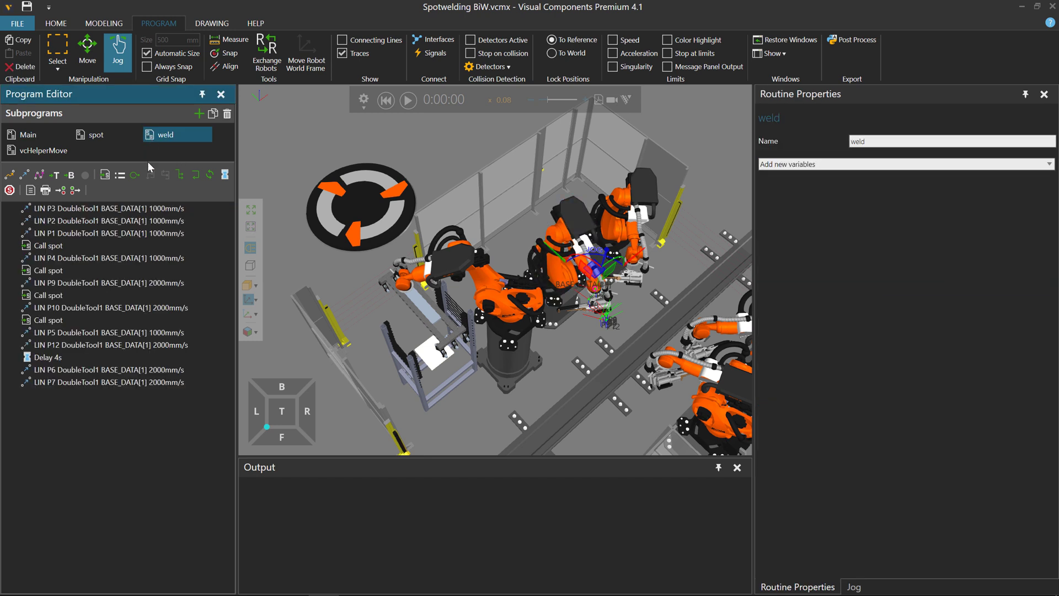
Add a Set Binary Output at weld's start setting OUT[100] to True
left_click(75, 191)
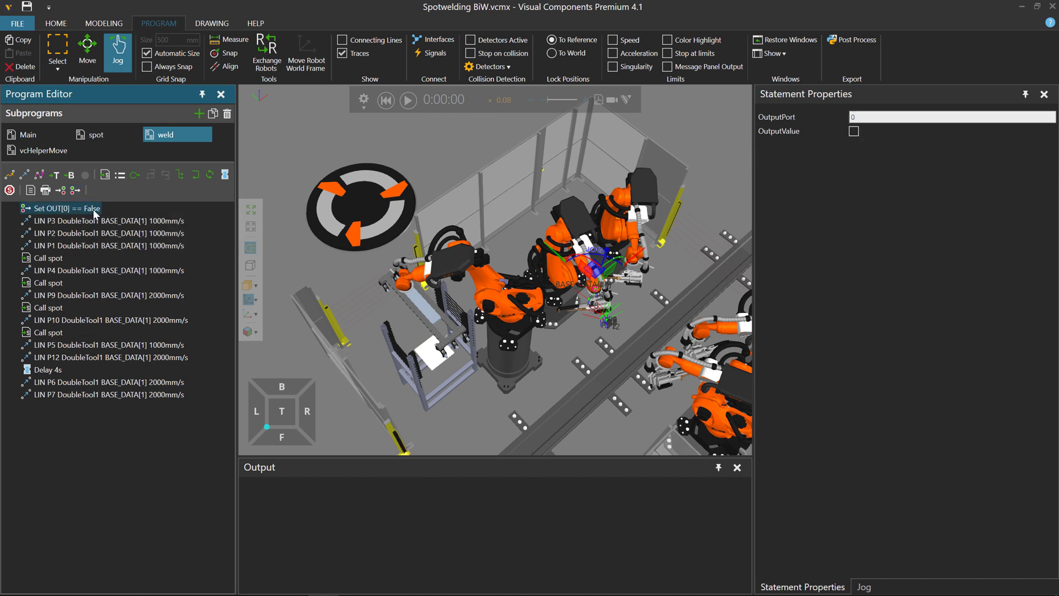
left_click(824, 122)
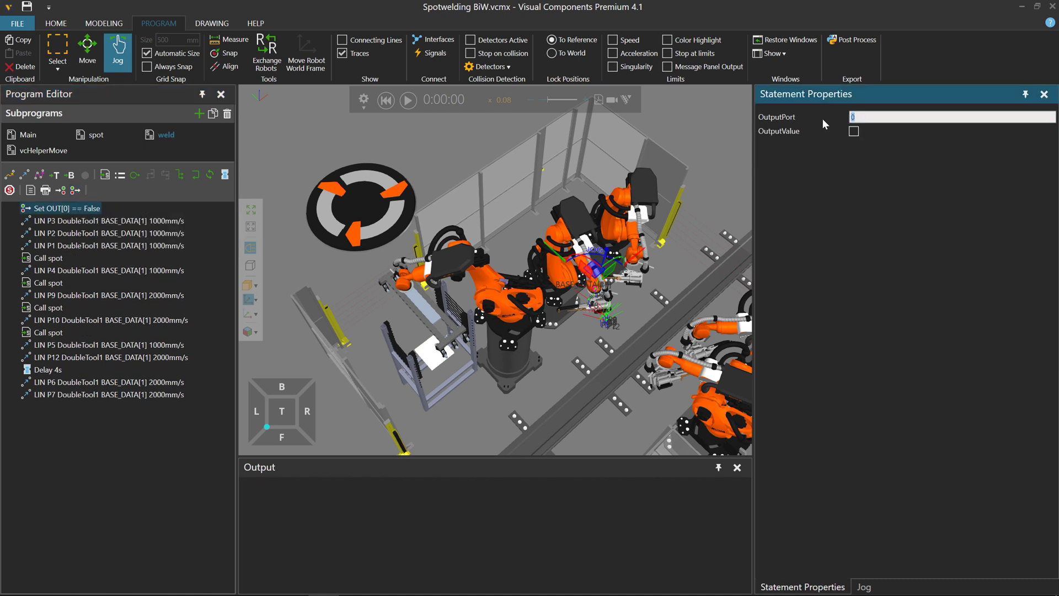
type("100")
key("Return")
left_click(854, 132)
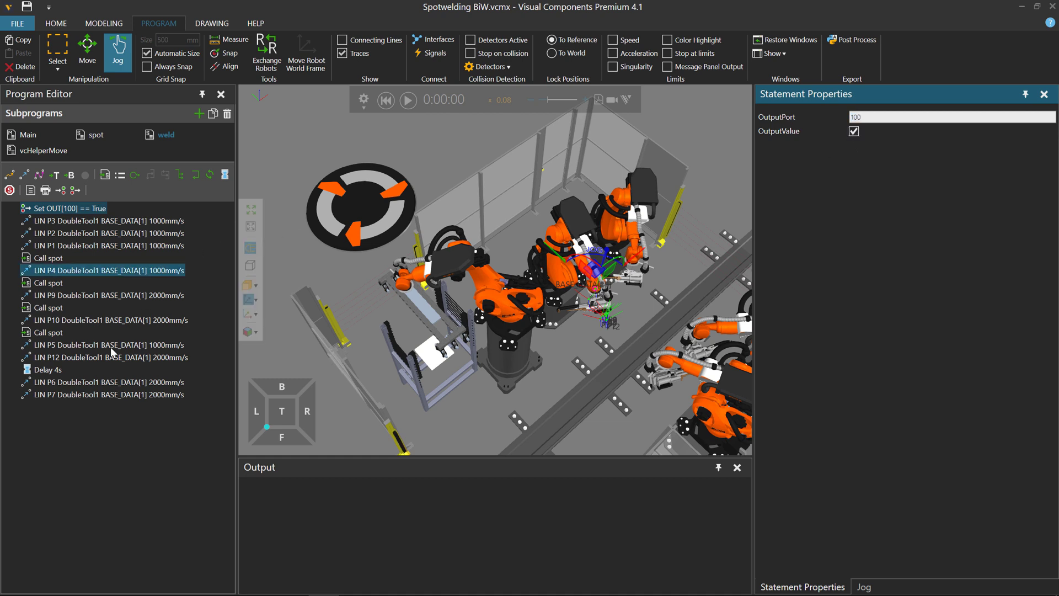
Add a Set Binary Output for port 100 (False) after the last LIN P7 move
left_click(107, 393)
left_click(76, 191)
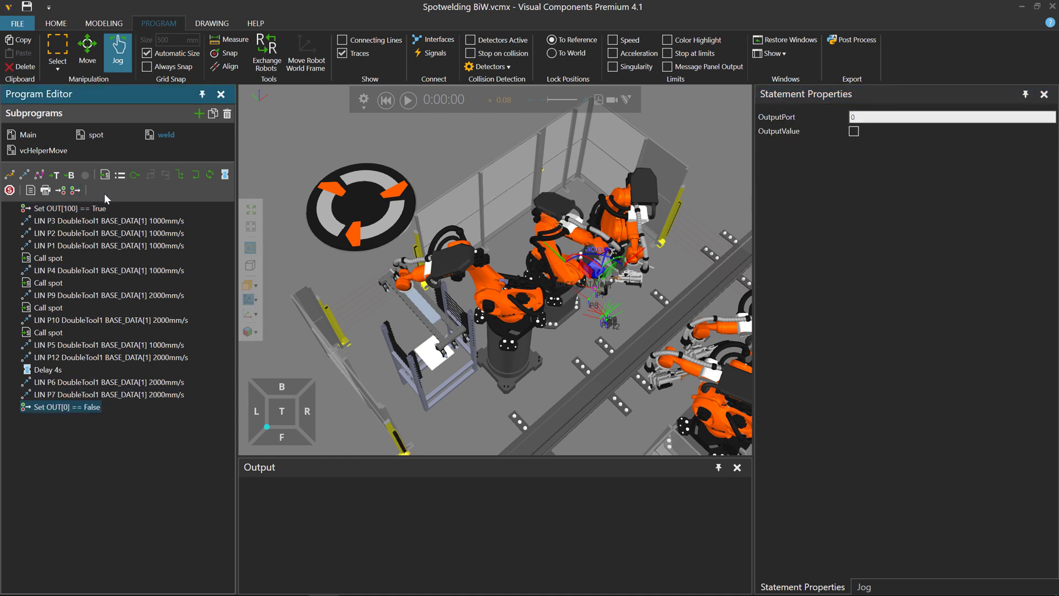
left_click(858, 118)
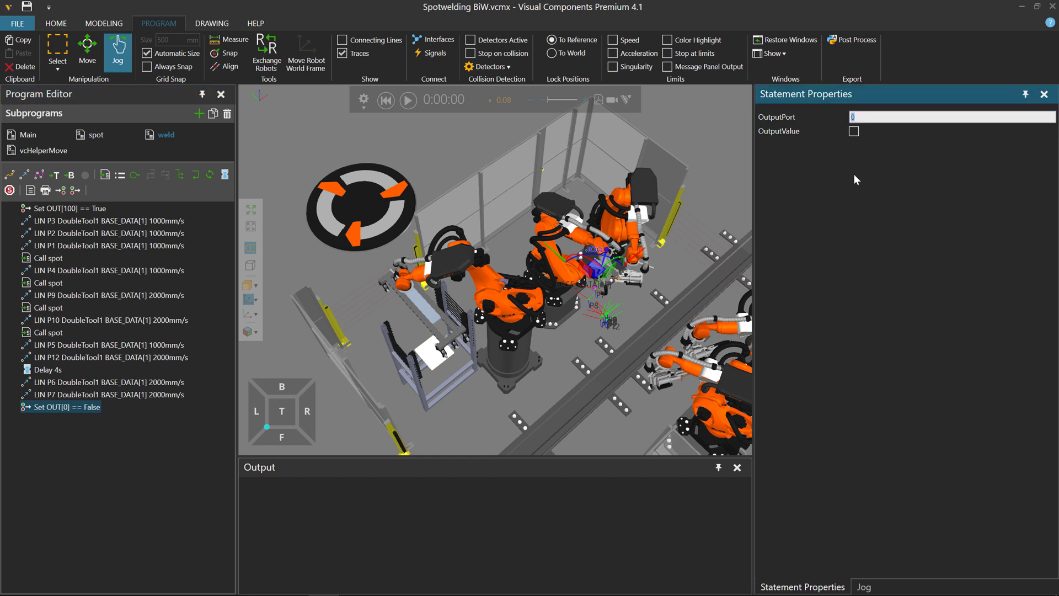
type("100")
key("Return")
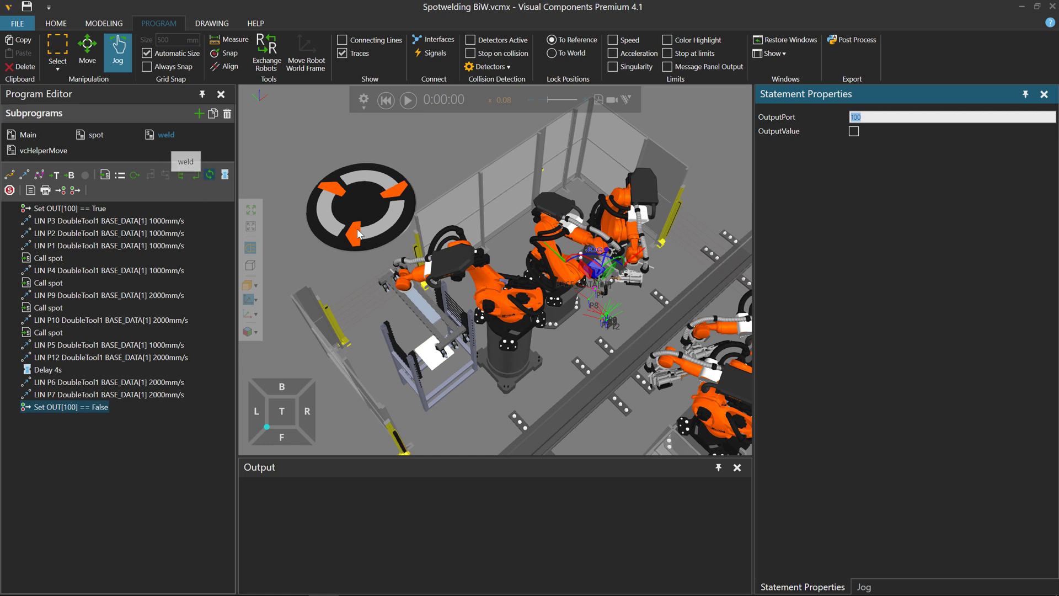
left_click(568, 374)
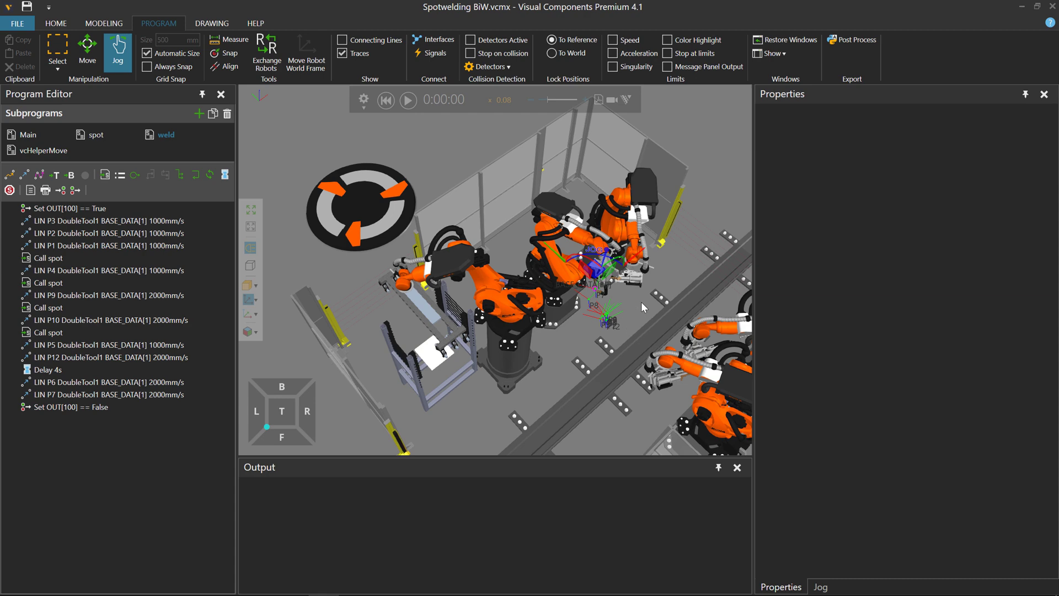
Select the CycleTimeCalculator, start the simulation, and zoom out to show the car body
right_click_drag(668, 282, 600, 263, "ctrl")
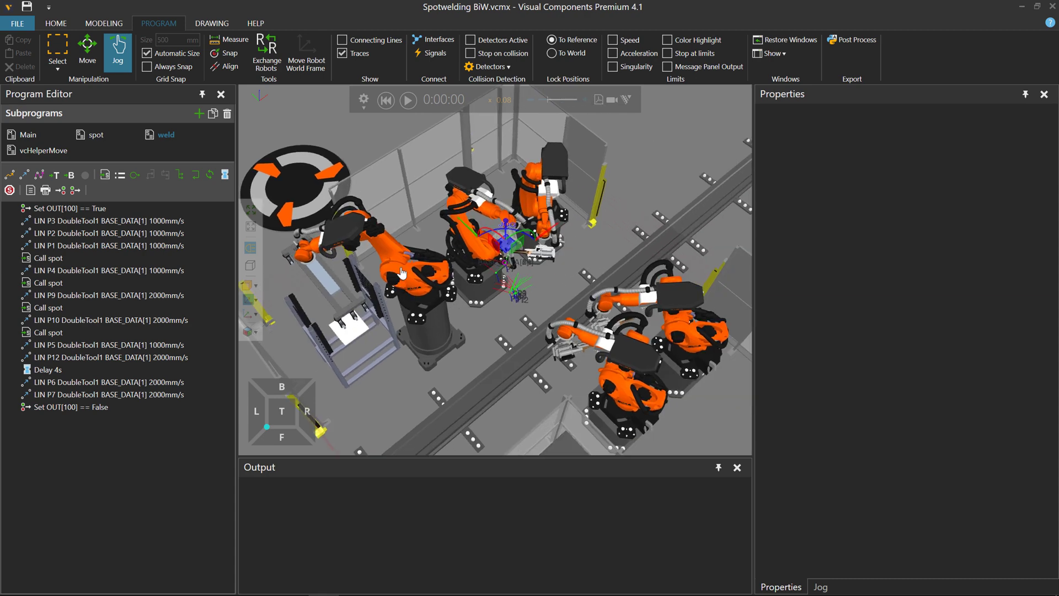
left_click(330, 169)
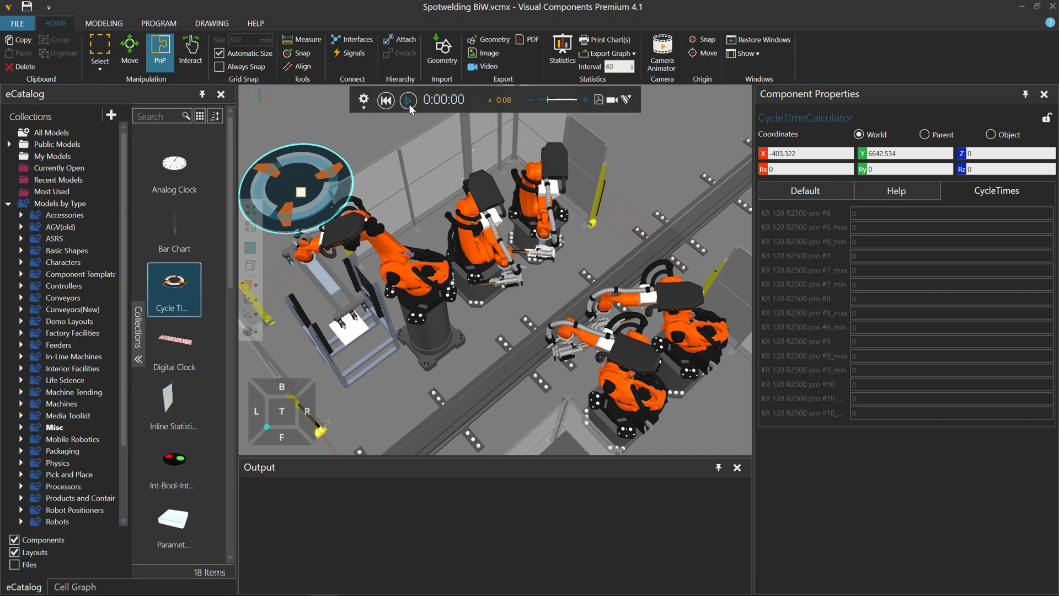
left_click(408, 100)
scroll(627, 236, "down", 2)
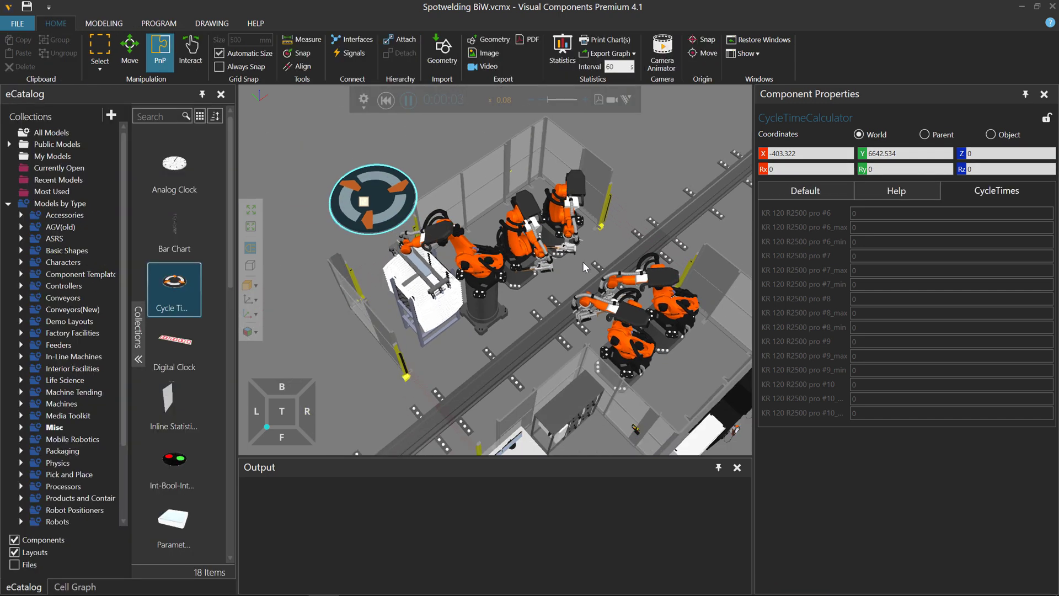
scroll(502, 306, "down", 1)
scroll(384, 387, "down", 1)
middle_click_drag(385, 387, 425, 323)
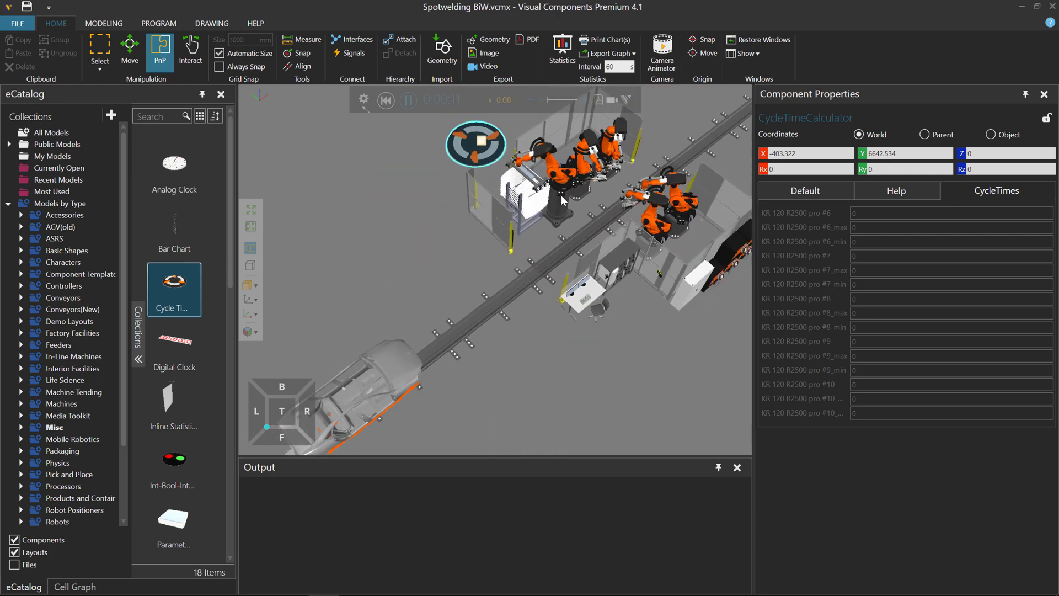
Raise playback speed to x0.16, then select robot #7 and the cycle time calculator
left_click(586, 104)
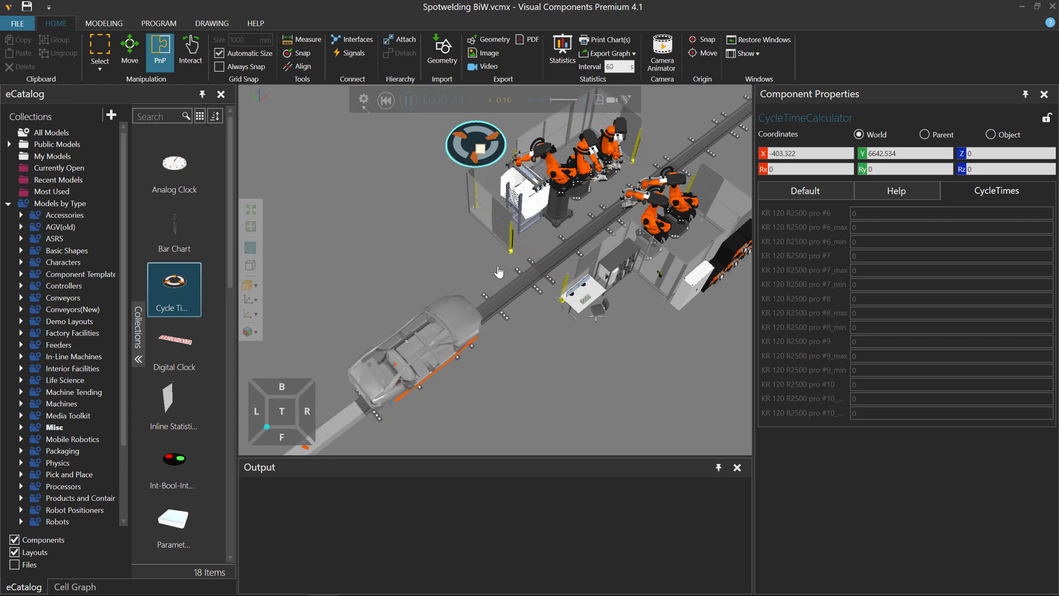
scroll(471, 277, "up", 3)
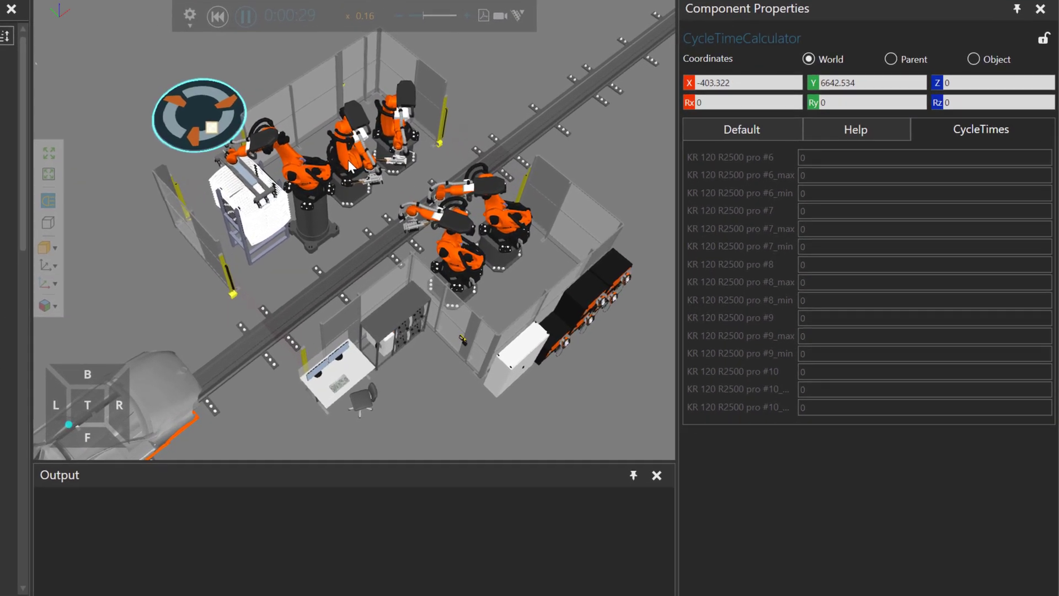
left_click(486, 216)
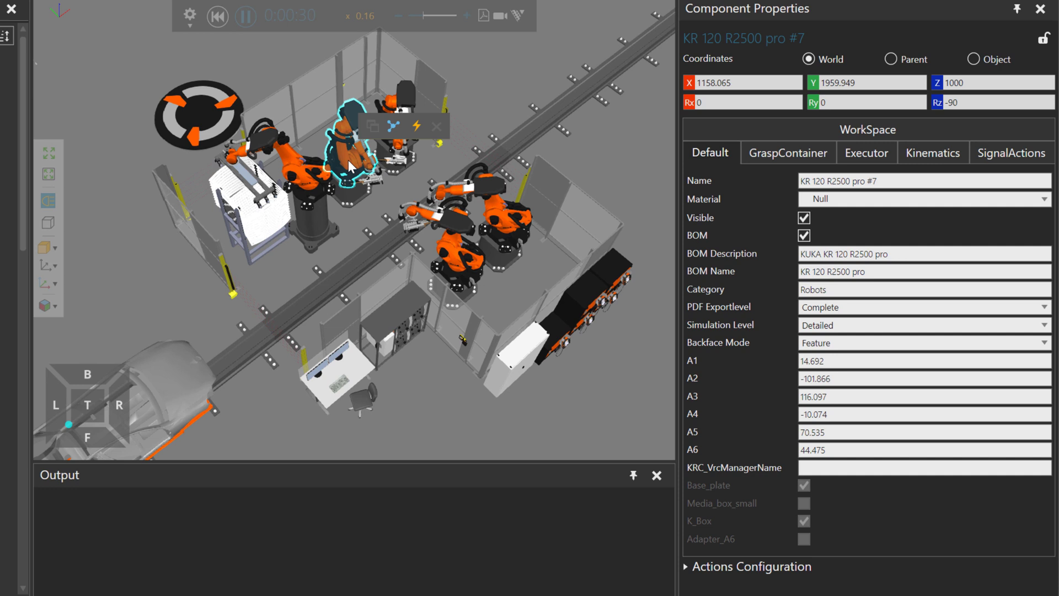
left_click(198, 119)
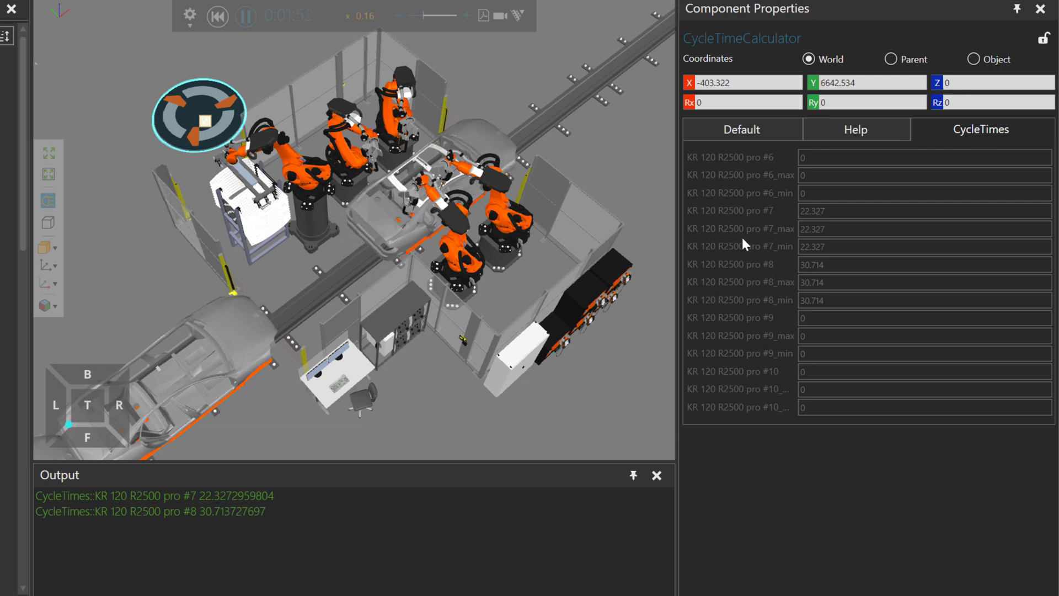
Set playback speed to x0.20 and highlight robot #8's reported cycle time in the Output
left_click_drag(421, 15, 430, 15)
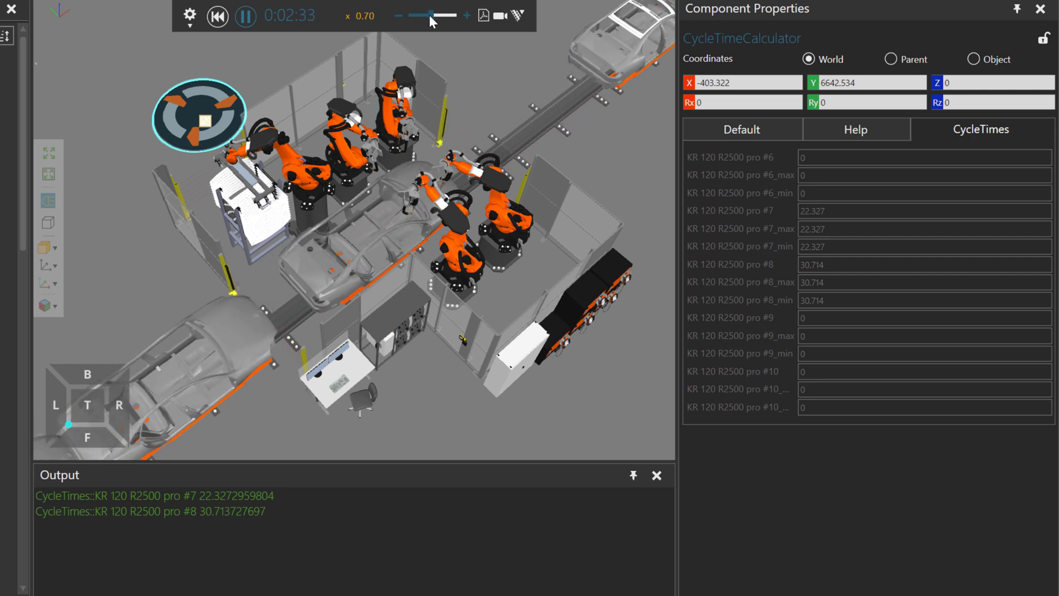
left_click_drag(431, 17, 416, 17)
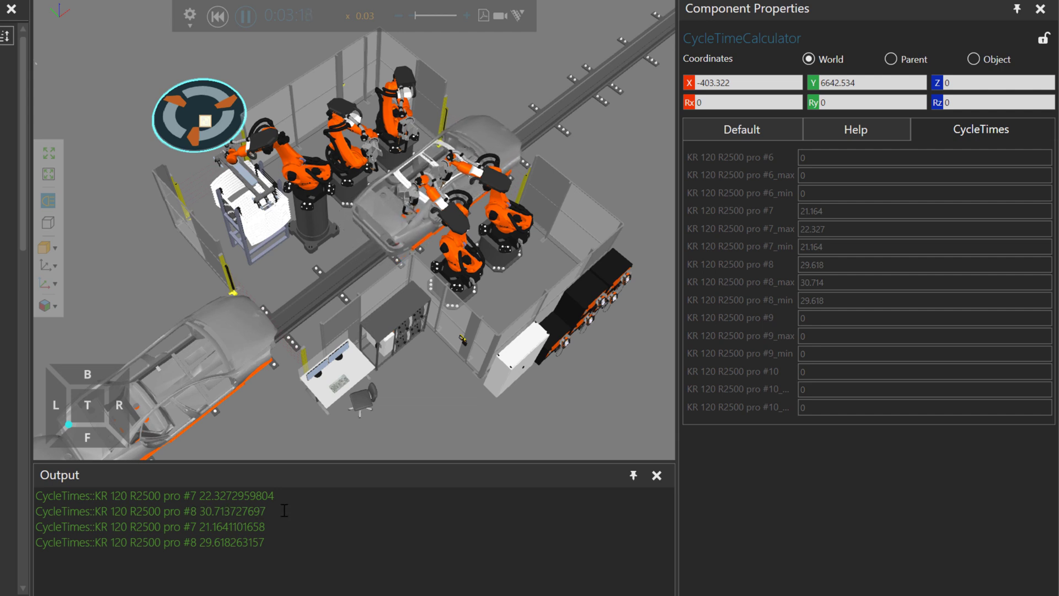
left_click_drag(284, 510, 201, 507)
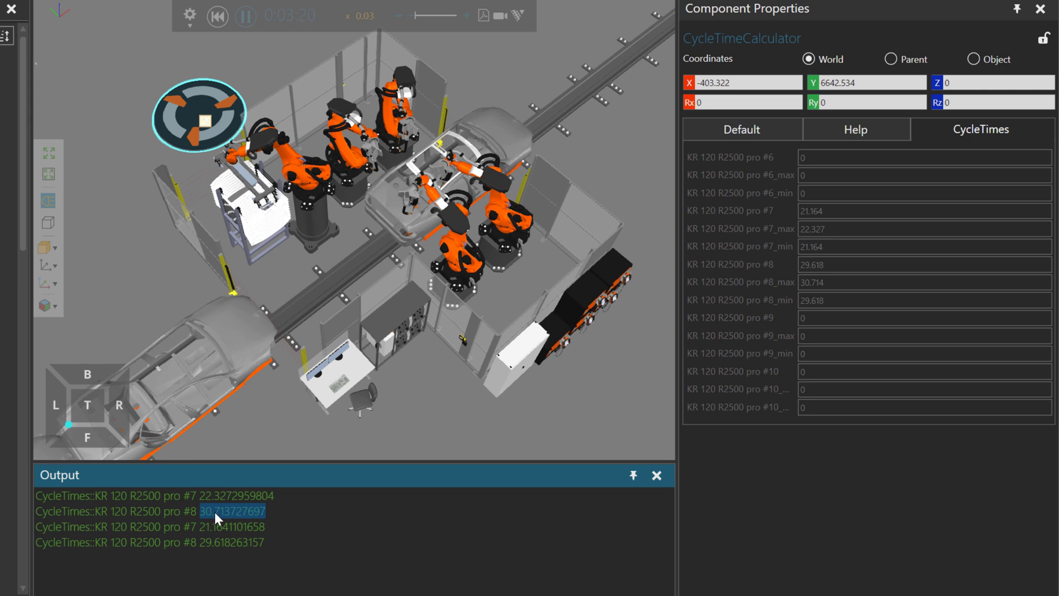